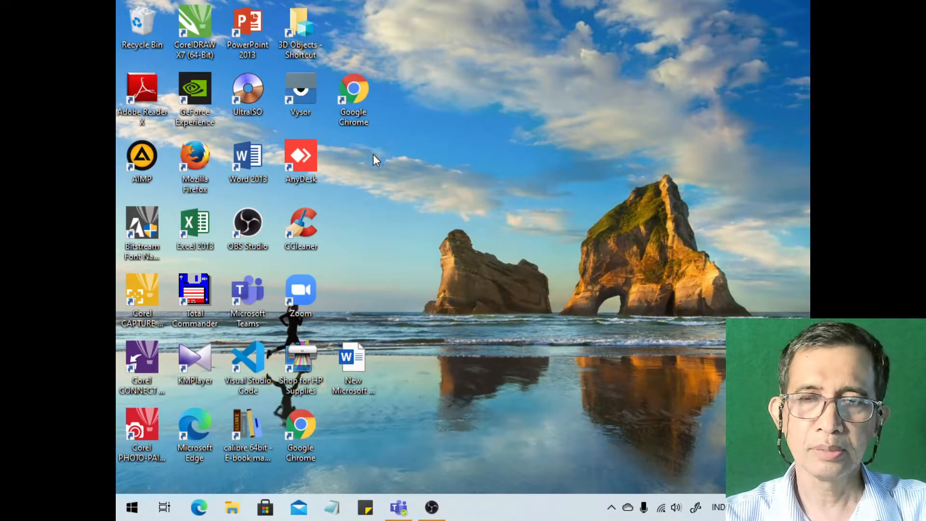
# - Open Google Chrome and go to portal.microsoft.com
pyautogui.doubleClick(360, 98)
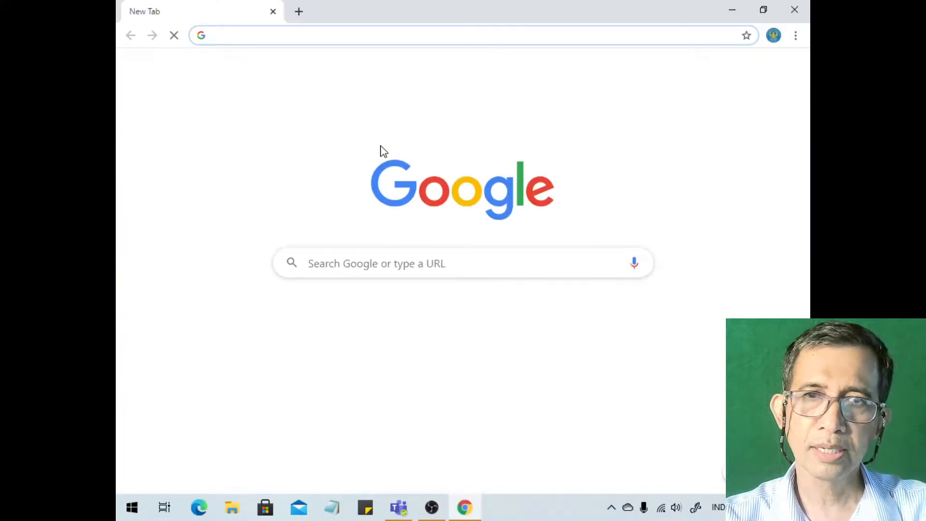
pyautogui.write('por')
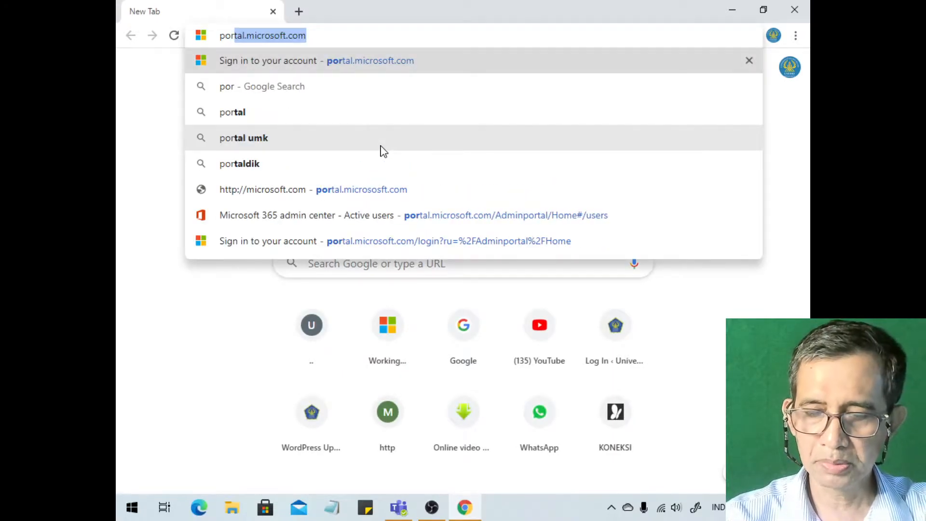
pyautogui.press('Return')
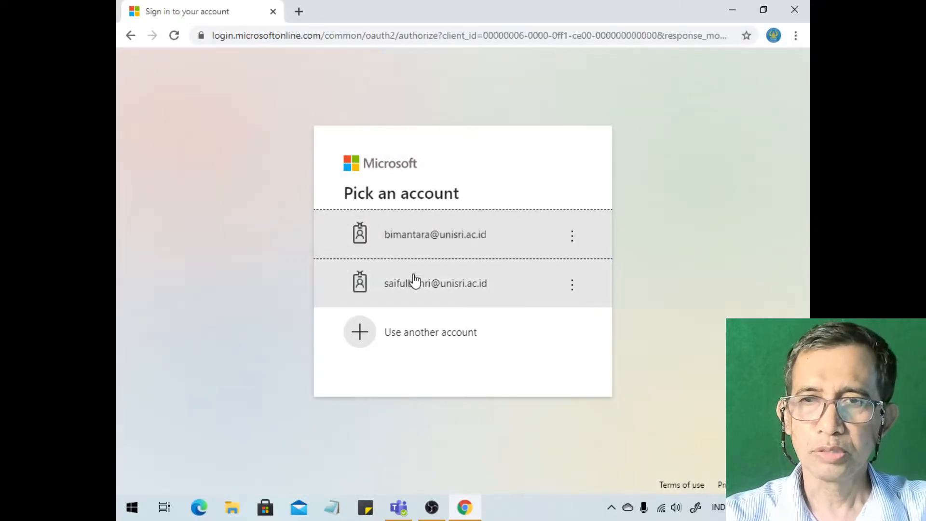
# - Sign in to Microsoft with the first listed account and its prefilled password, and choose to stay signed in
pyautogui.click(417, 240)
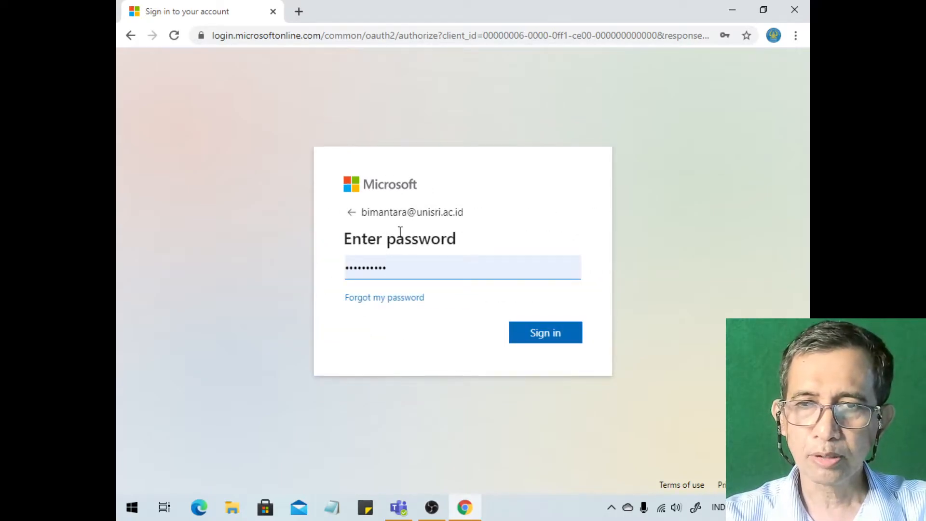
pyautogui.click(544, 337)
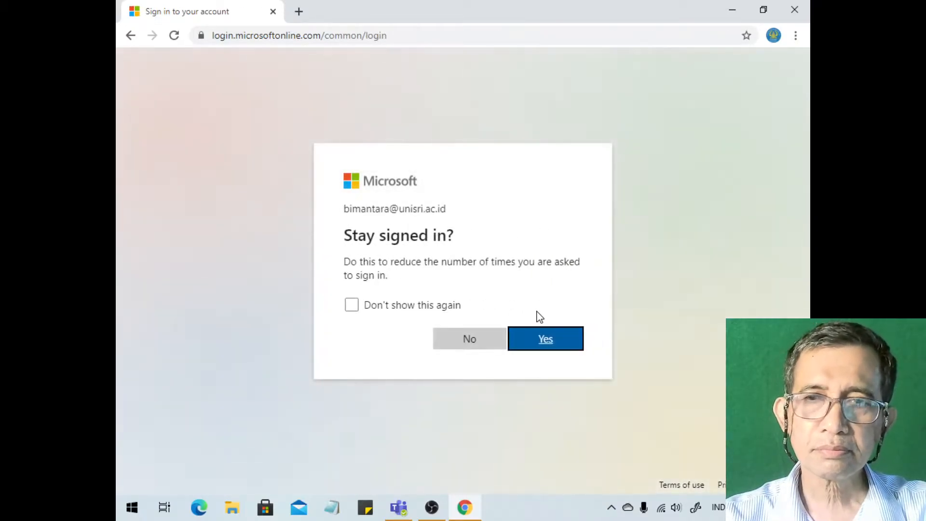
pyautogui.click(542, 345)
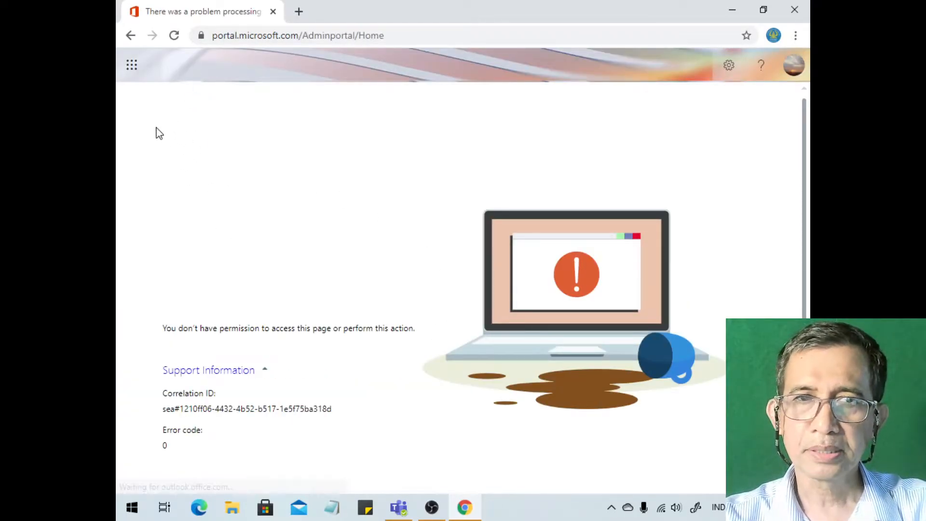
# - Open the Office profile page of the signed-in account
pyautogui.click(793, 73)
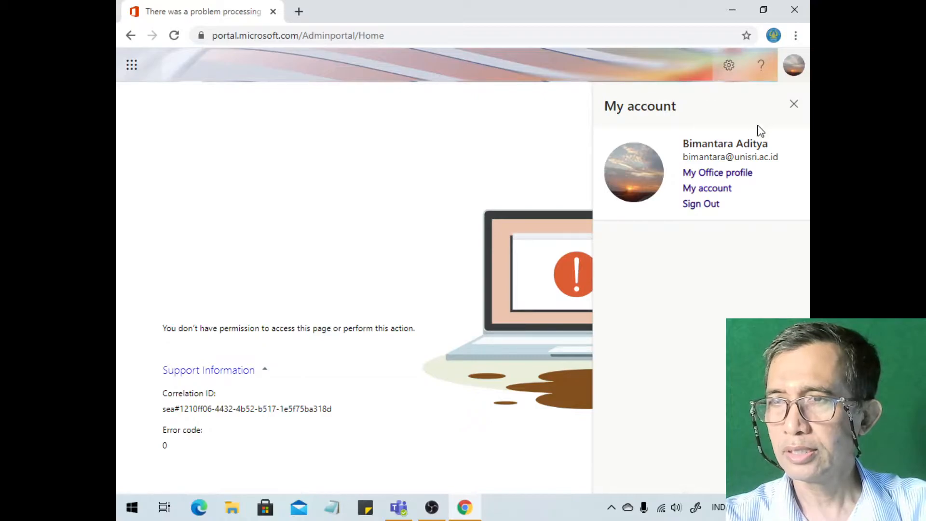
pyautogui.click(739, 179)
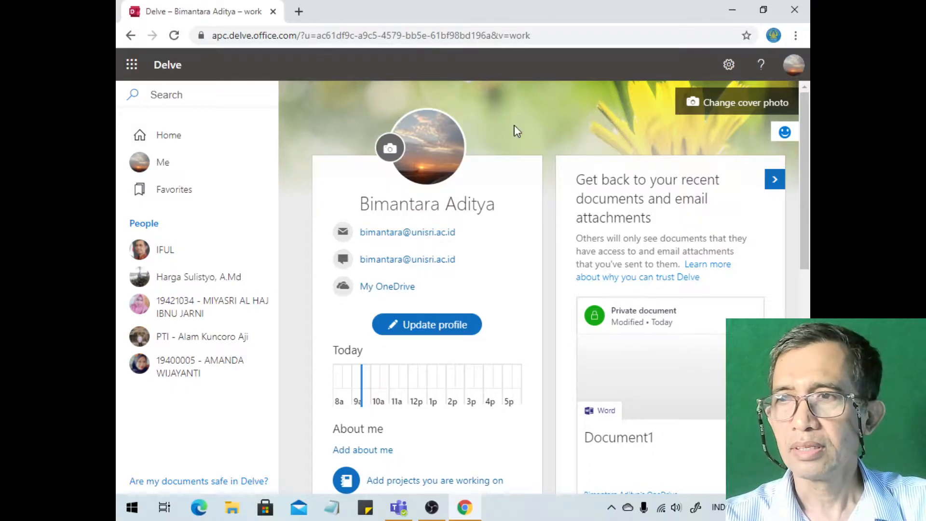
# - Launch Word online from the Office 365 apps and create a new blank document
pyautogui.click(133, 68)
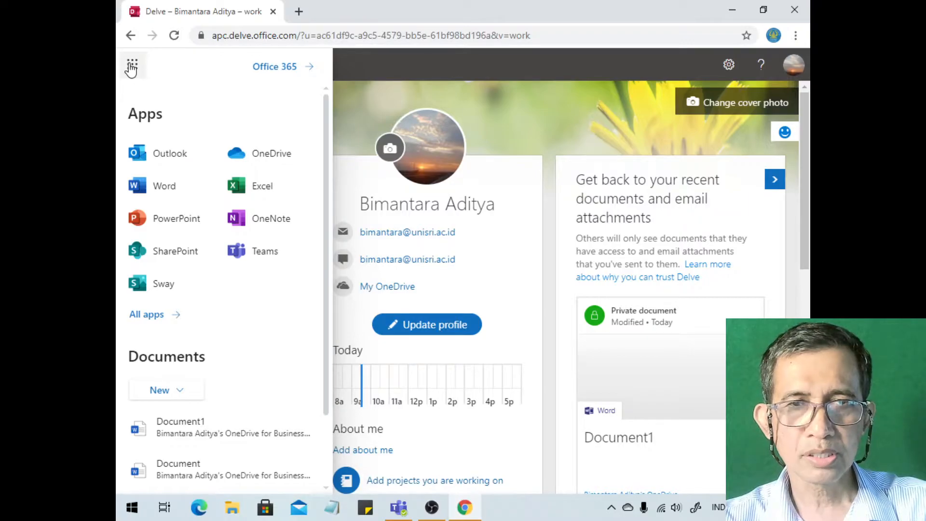
pyautogui.click(142, 189)
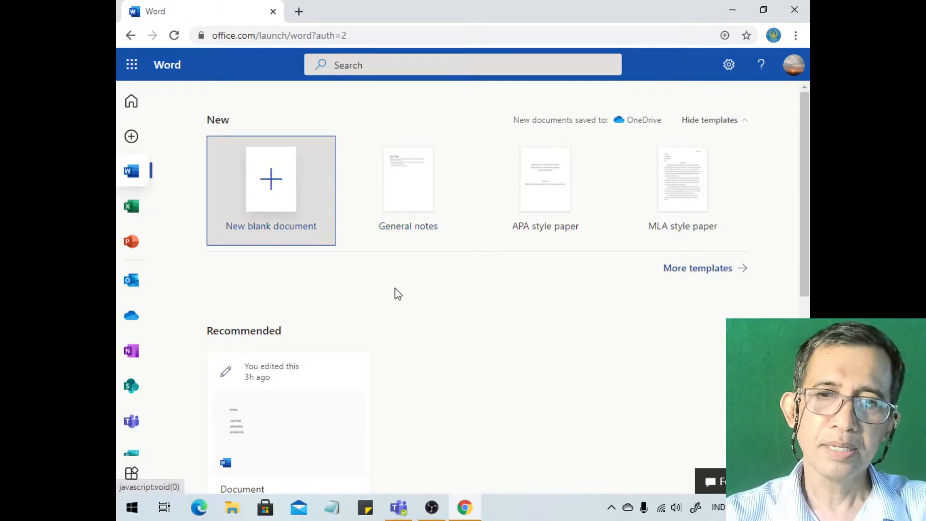
pyautogui.click(273, 183)
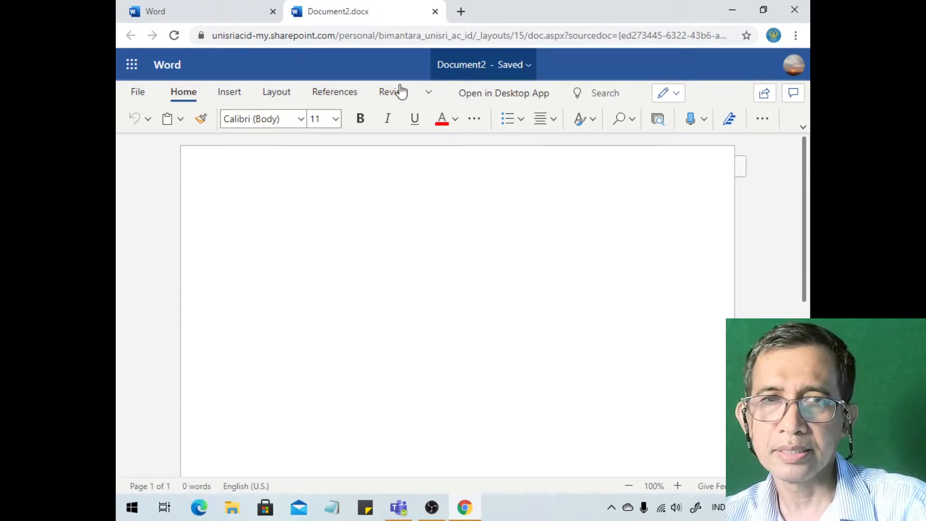
# - Examine the file commands, the font and font size lists, and the additional font options of the blank document
pyautogui.click(143, 97)
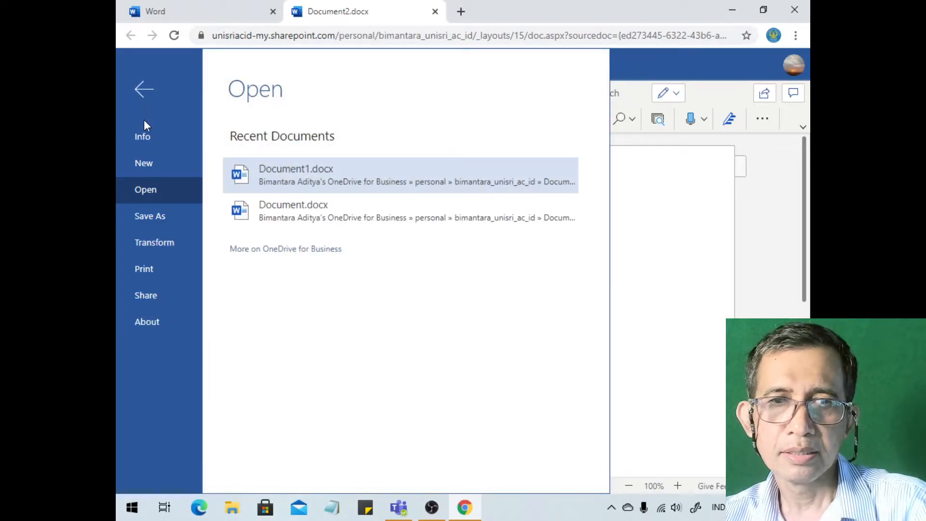
pyautogui.press('Escape')
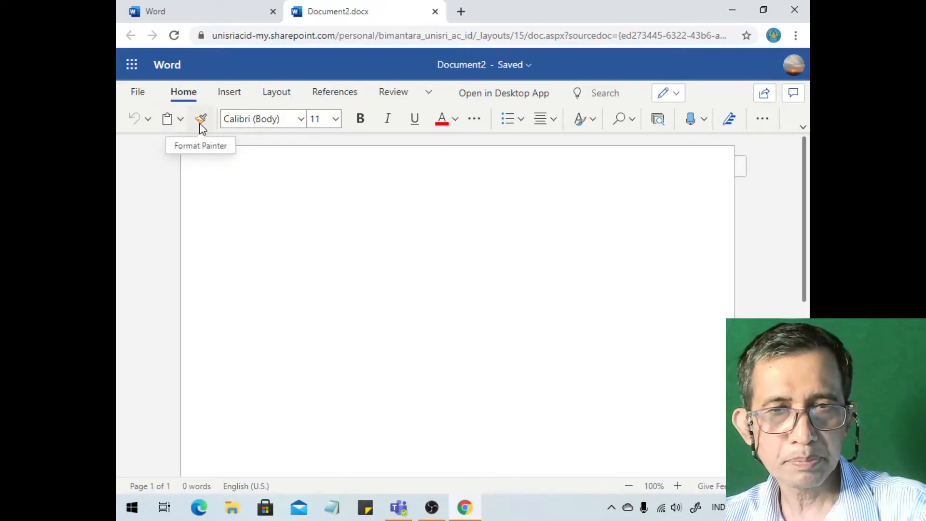
pyautogui.click(301, 124)
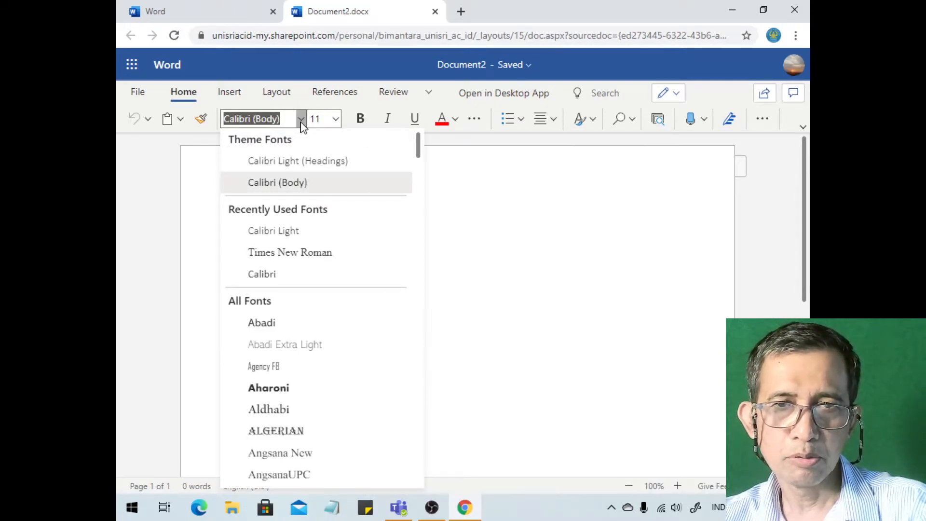
pyautogui.click(301, 124)
pyautogui.click(337, 123)
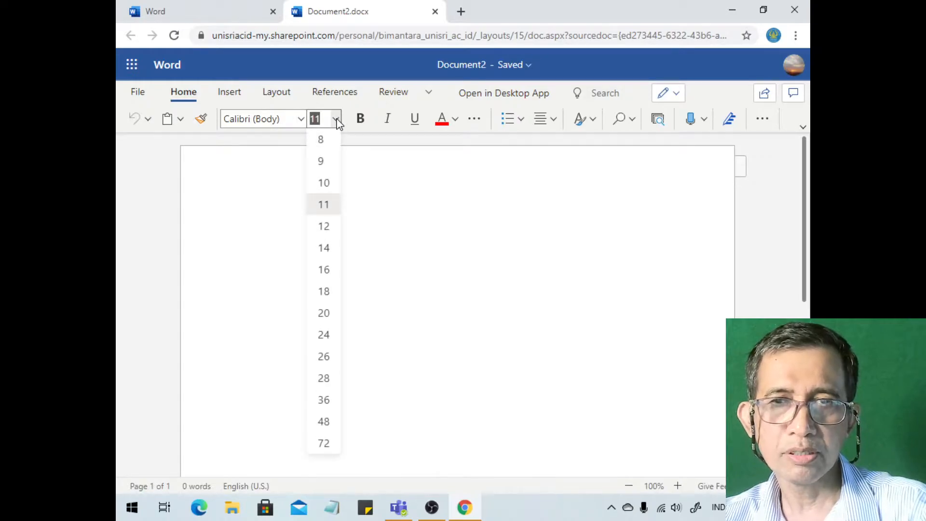
pyautogui.click(337, 123)
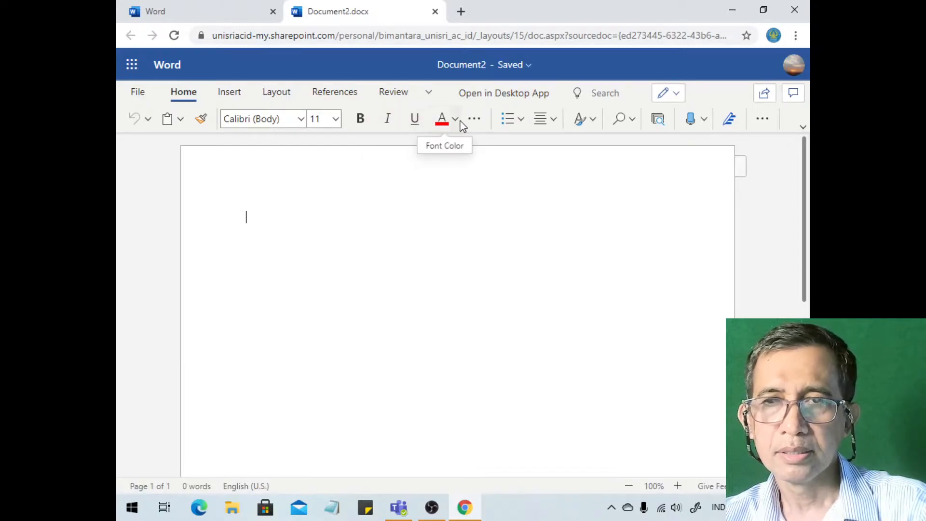
pyautogui.click(474, 121)
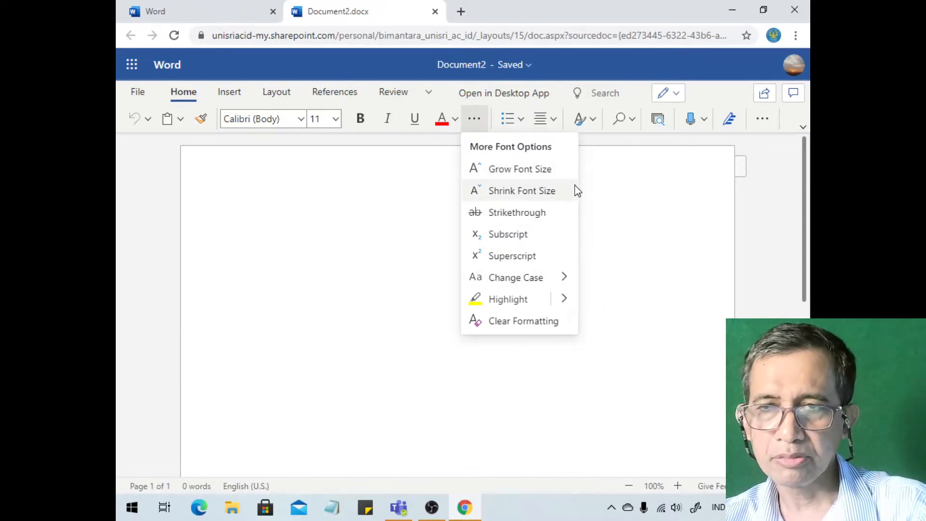
pyautogui.click(613, 152)
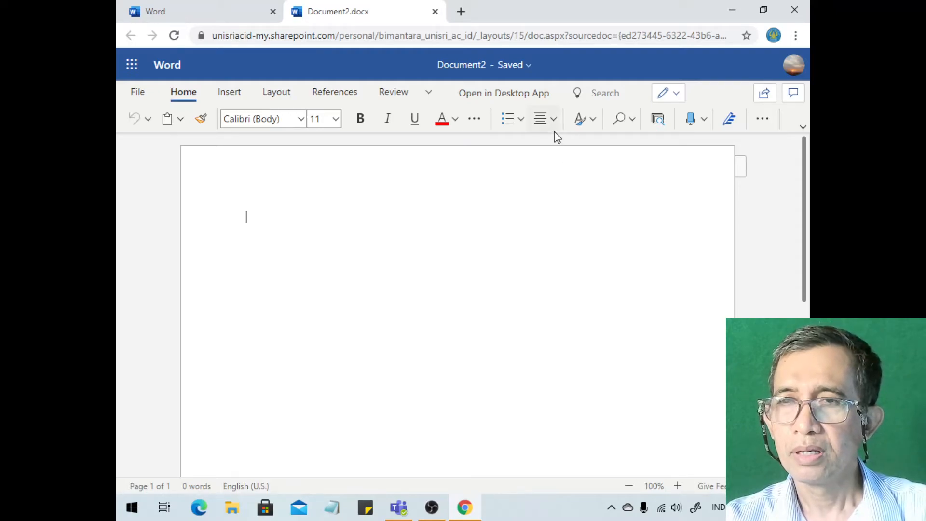
# - Start a multi-level list in the 1. / 1.1. / 1.1.1. style and enter PENDAHULUAN as its first item
pyautogui.click(520, 120)
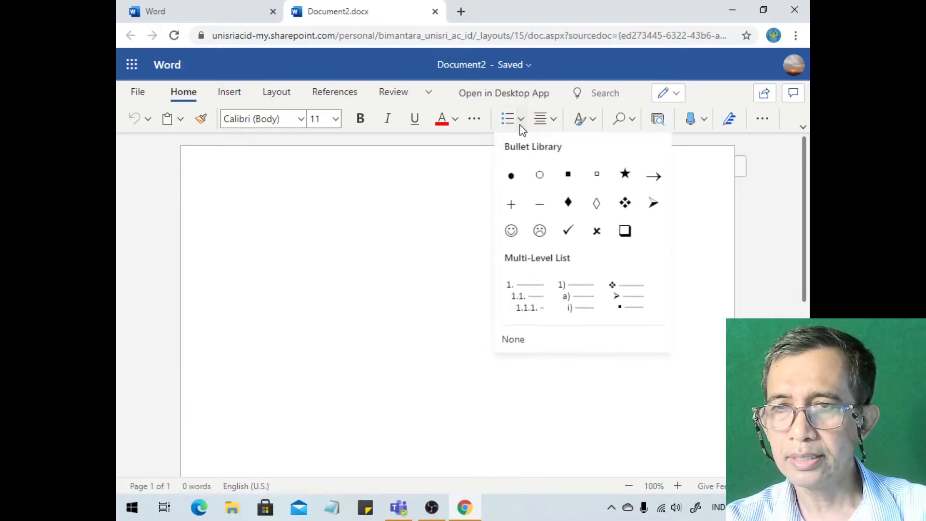
pyautogui.click(534, 304)
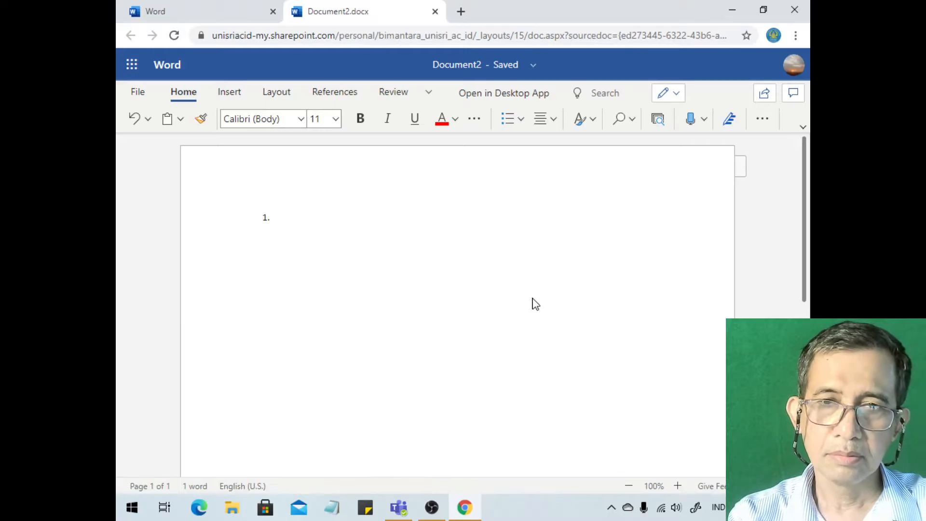
pyautogui.write('pe')
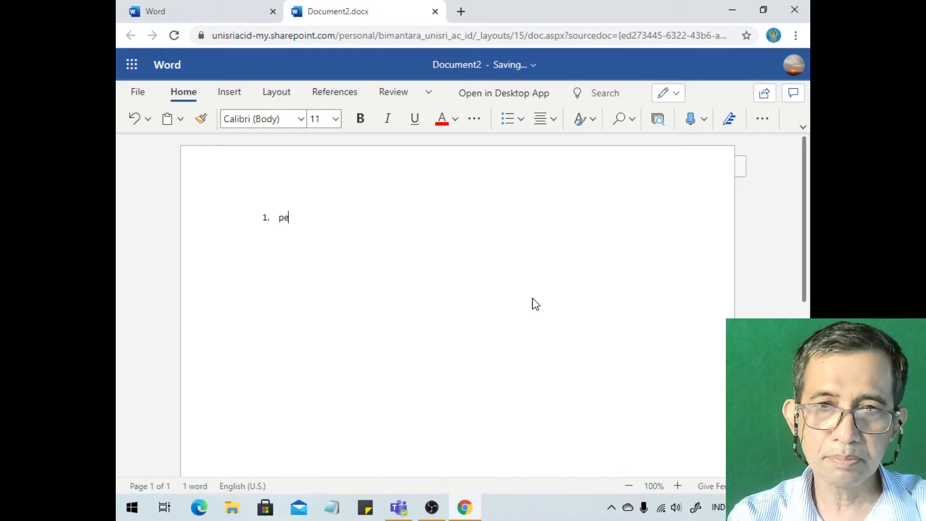
pyautogui.press('BackSpace')
pyautogui.press('BackSpace')
pyautogui.write('PE')
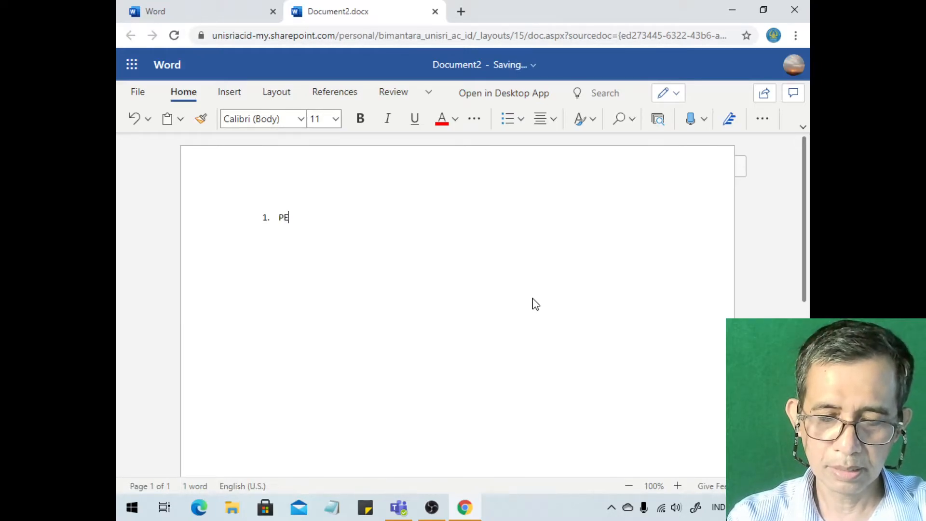
pyautogui.write('NDAHULUAN')
pyautogui.press('Return')
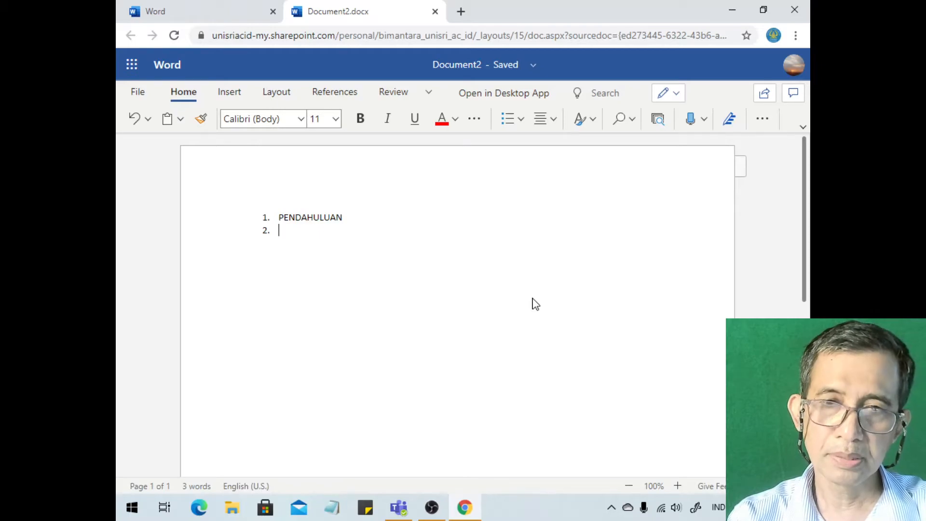
# - Add TINJAUAN PUSTAKA and METODELOGI PENELITIAN as the second and third items of the numbered list
pyautogui.write('TIN')
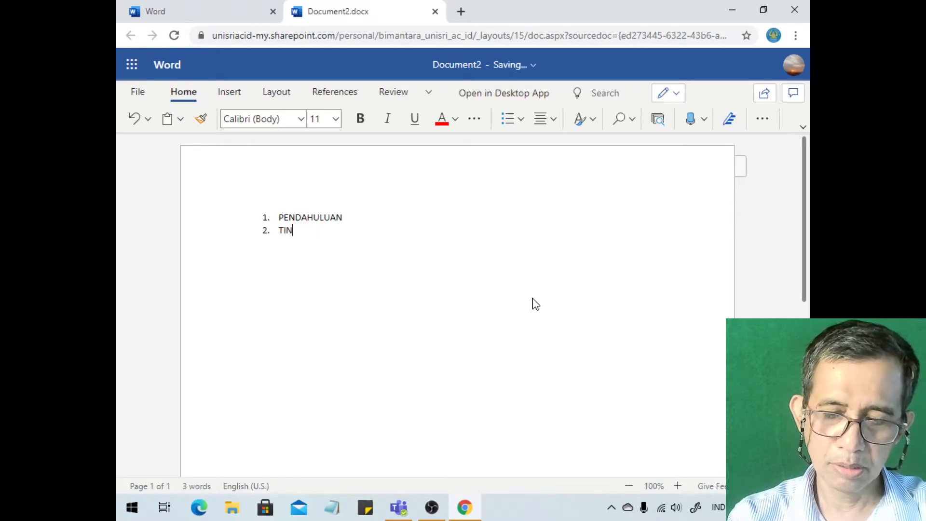
pyautogui.write('JAUAN PUSTAKA')
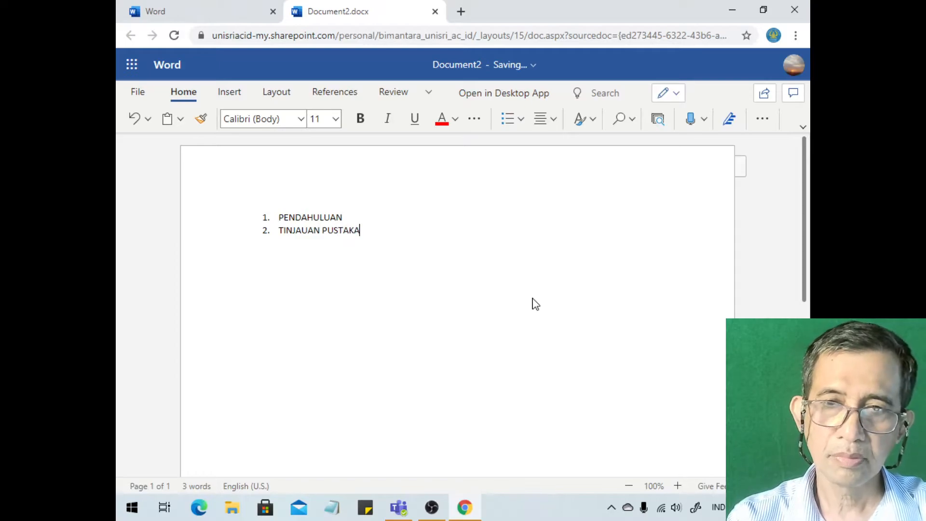
pyautogui.press('Return')
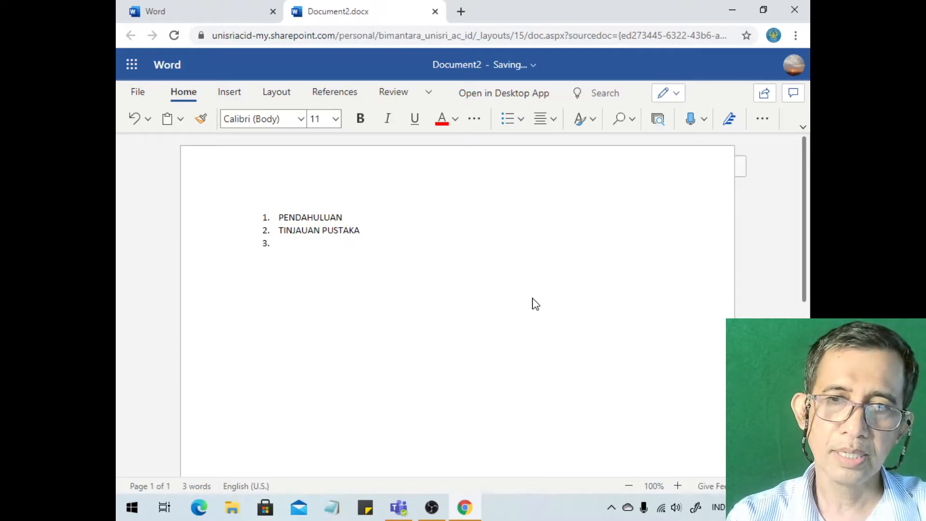
pyautogui.write('MET')
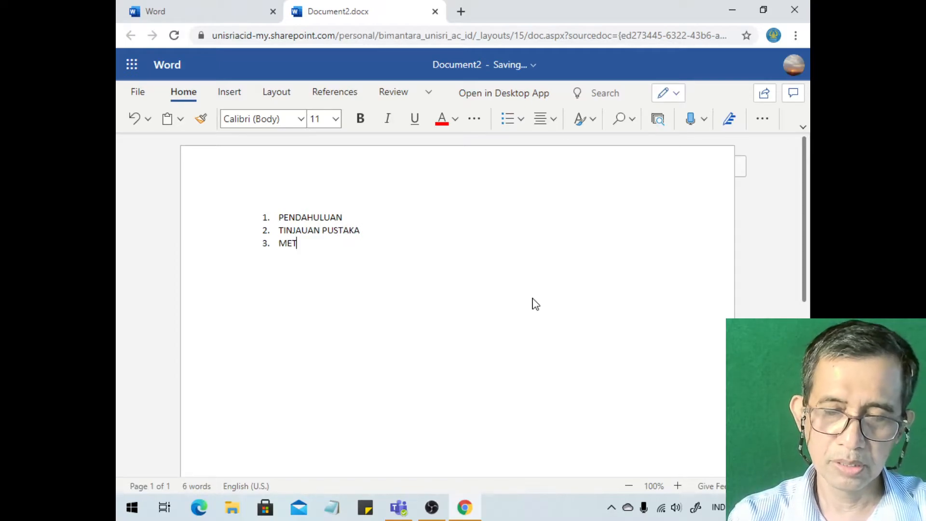
pyautogui.write('ODEL')
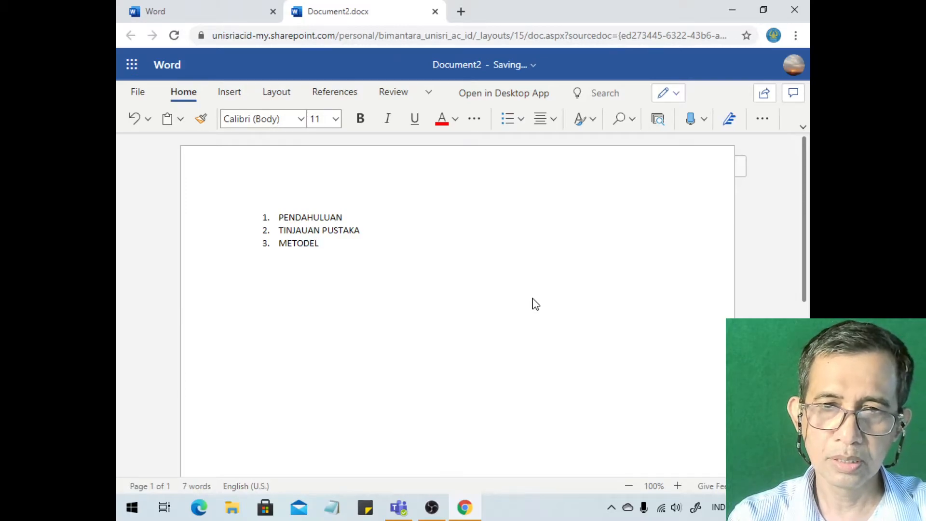
pyautogui.write('OGI ')
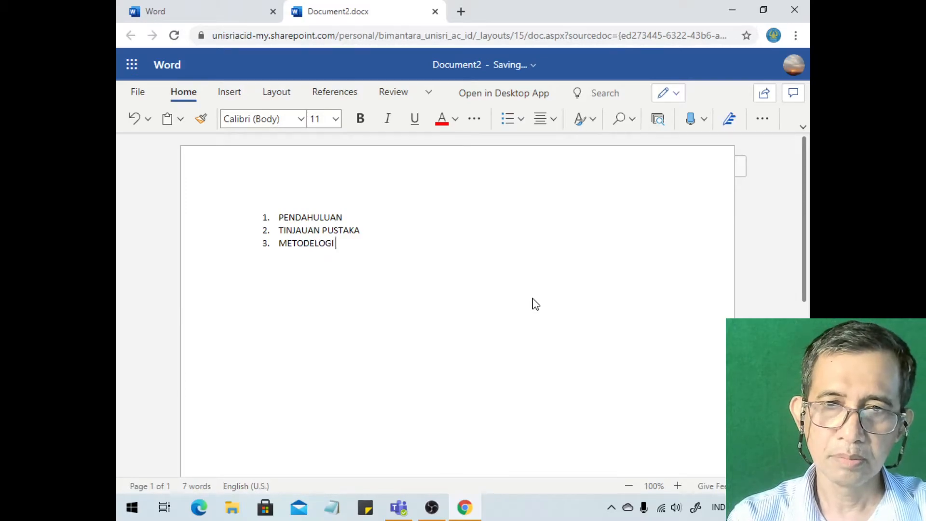
pyautogui.write('PENELITIAN')
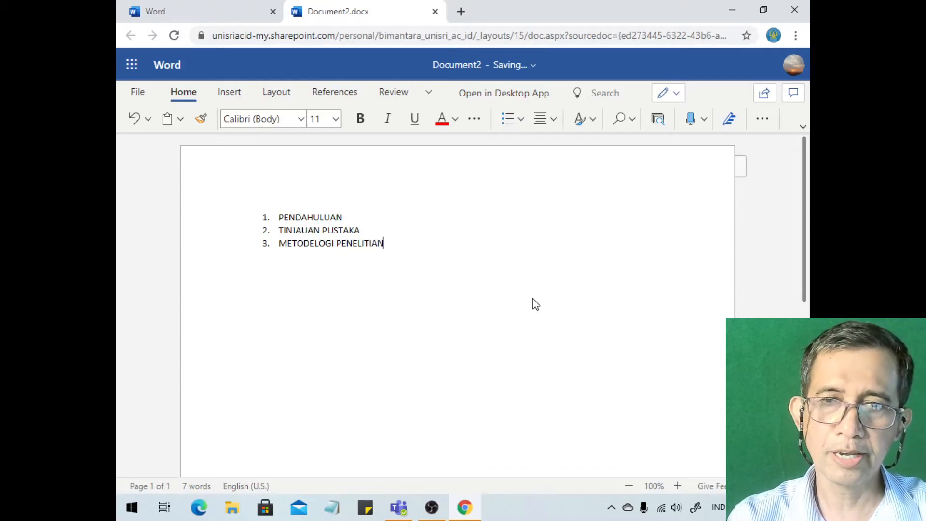
pyautogui.press('Return')
# - Add HASIL DAN PEMBAHASAN and KESIMPULAN DAN SARAN as the fourth and fifth items of the numbered list
pyautogui.write('H')
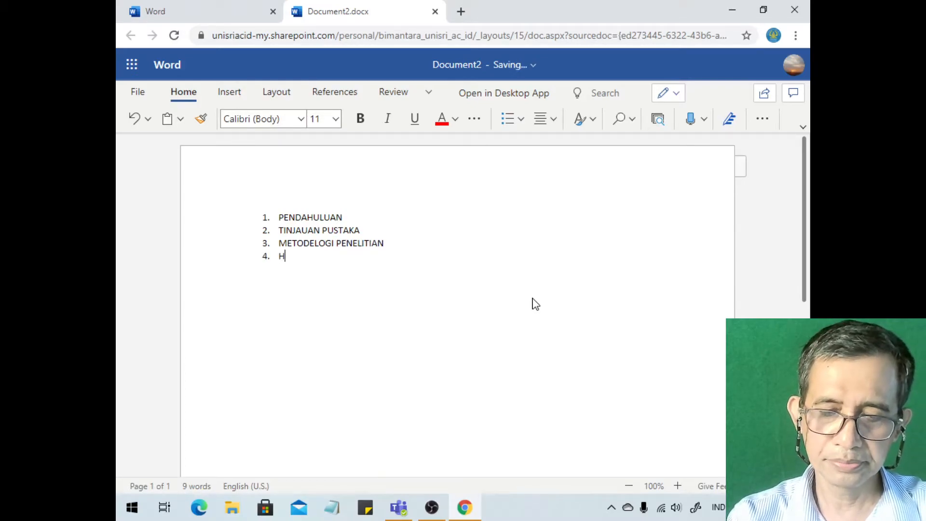
pyautogui.write('ASIL DAN ')
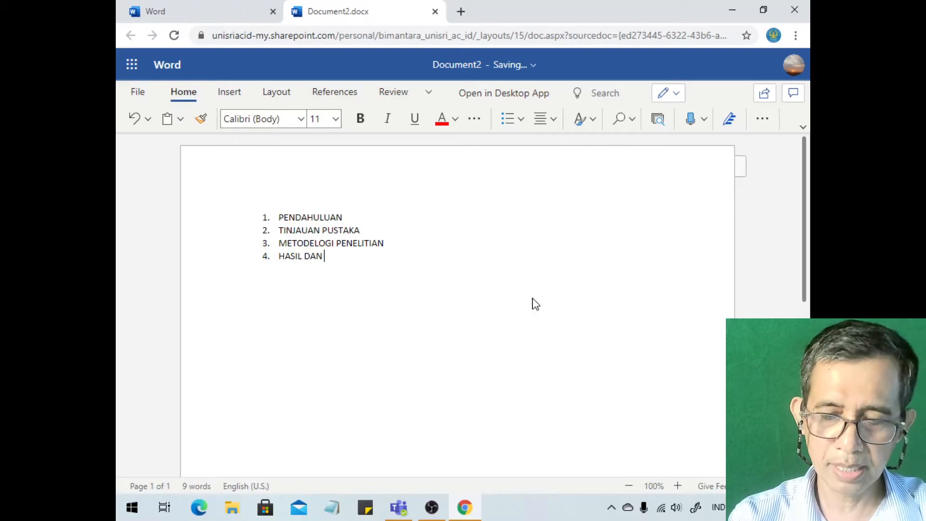
pyautogui.write('PEMBAHASAN')
pyautogui.press('Return')
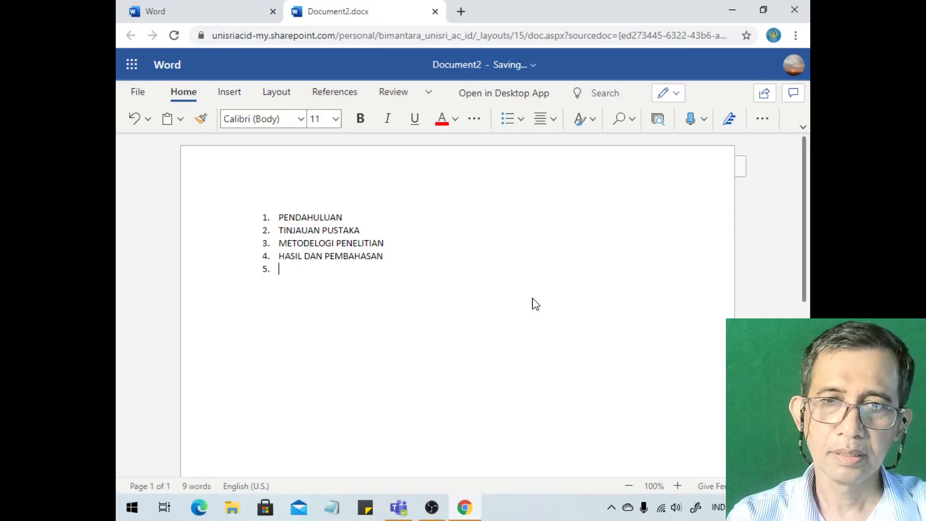
pyautogui.write('KS')
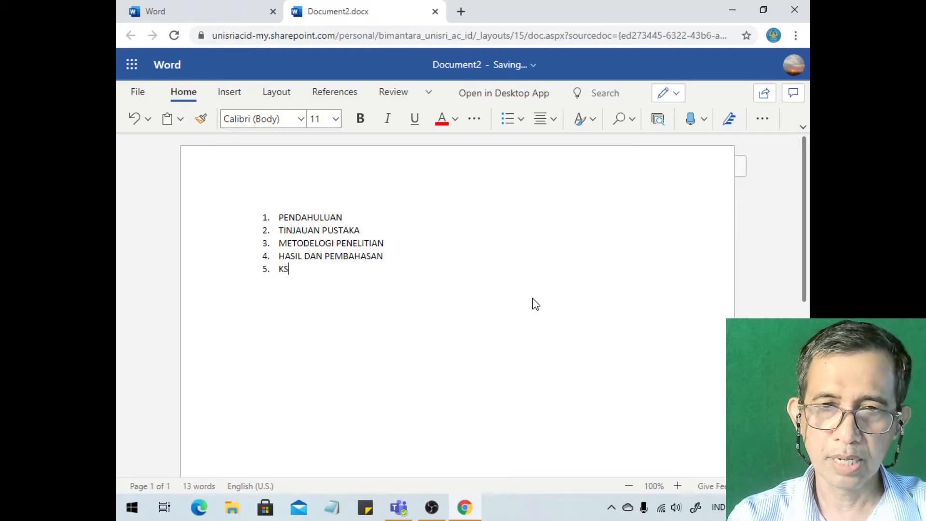
pyautogui.press('BackSpace')
pyautogui.write('ESIM')
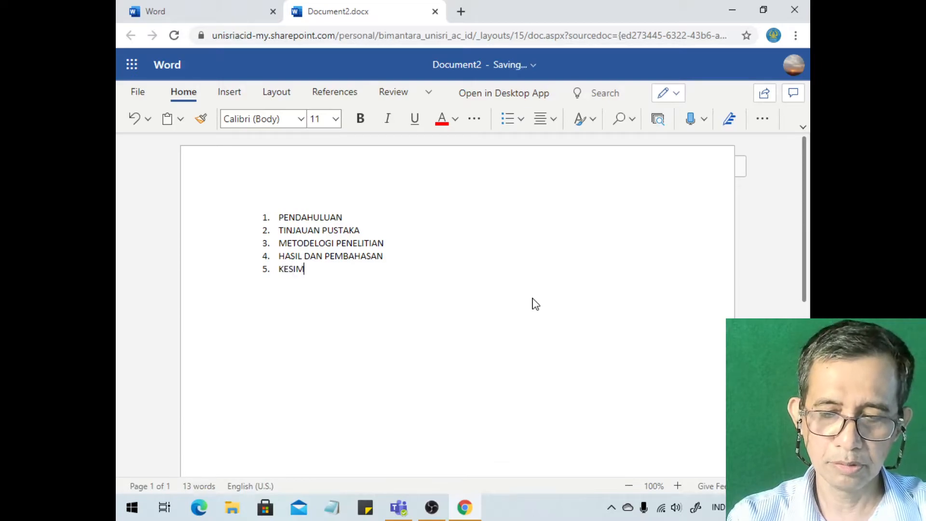
pyautogui.write('PULAN')
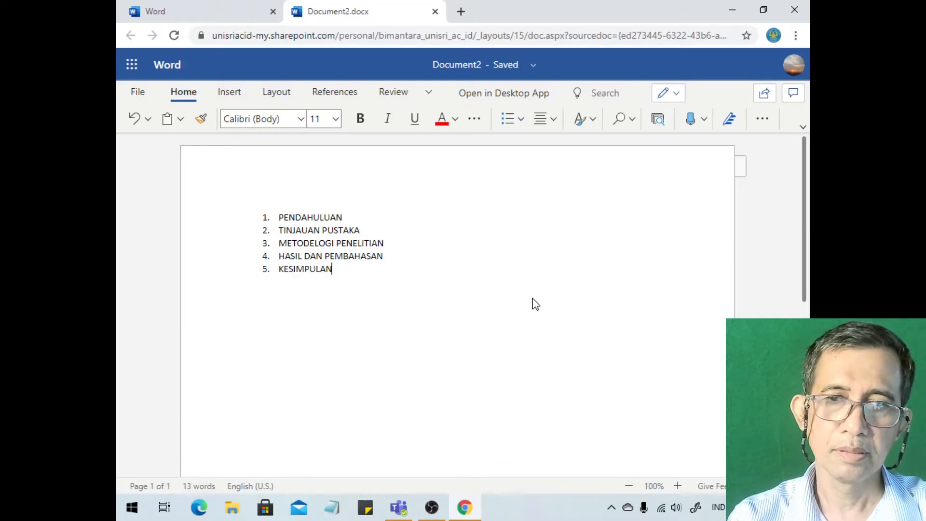
pyautogui.write(' DAN SARAN')
# - Add DAFTAR PUSTAKA as the sixth and last item of the numbered list, leaving no empty item after it
pyautogui.press('Return')
pyautogui.write('DAFT')
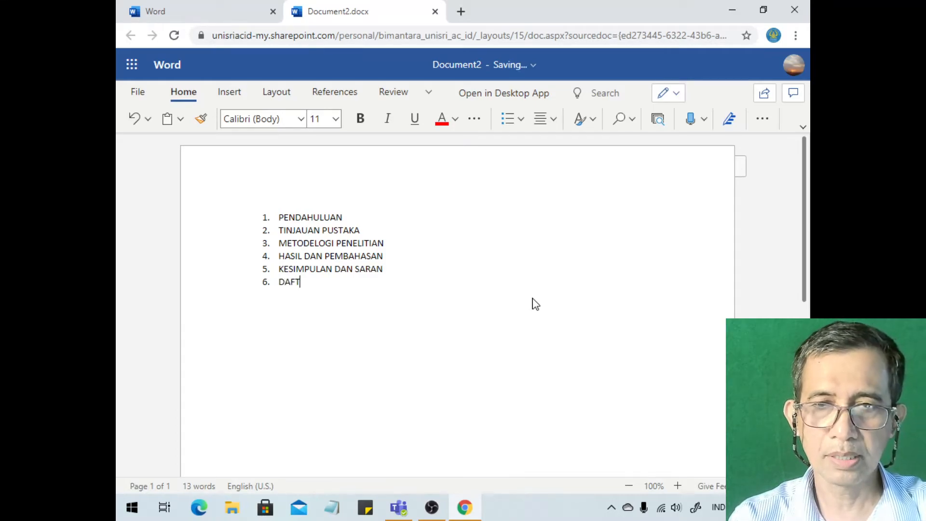
pyautogui.write('AR PUS')
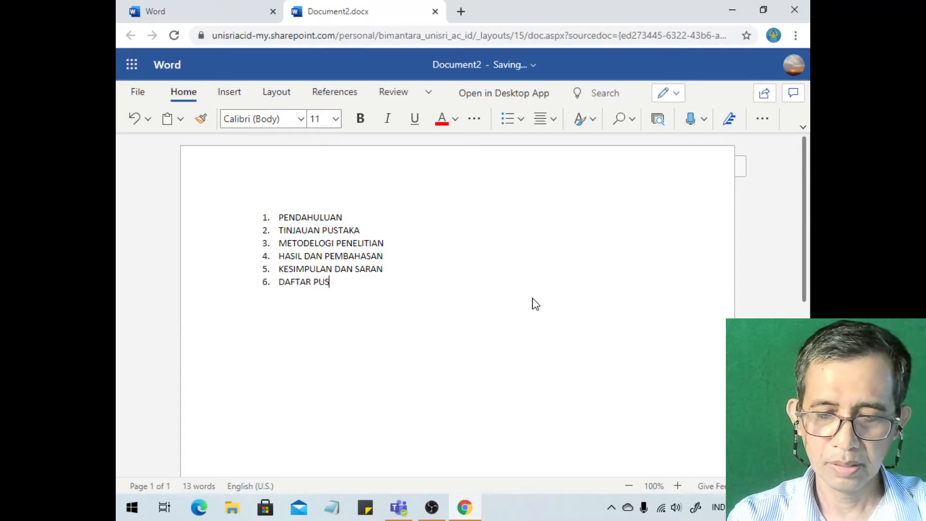
pyautogui.write('TAKA')
pyautogui.press('Return')
pyautogui.press('BackSpace')
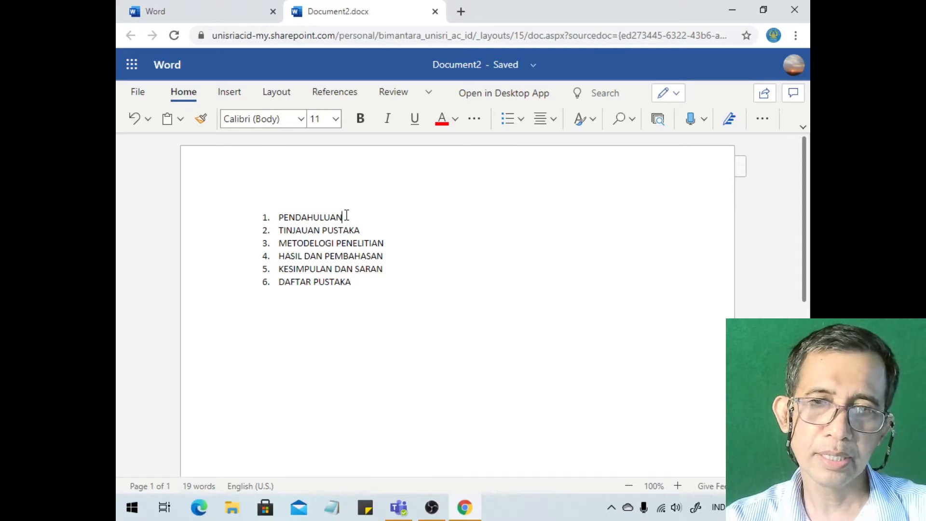
# - Insert Latar Belakang below PENDAHULUAN and increase its indent to make it sub-item 1.1
pyautogui.press('Return')
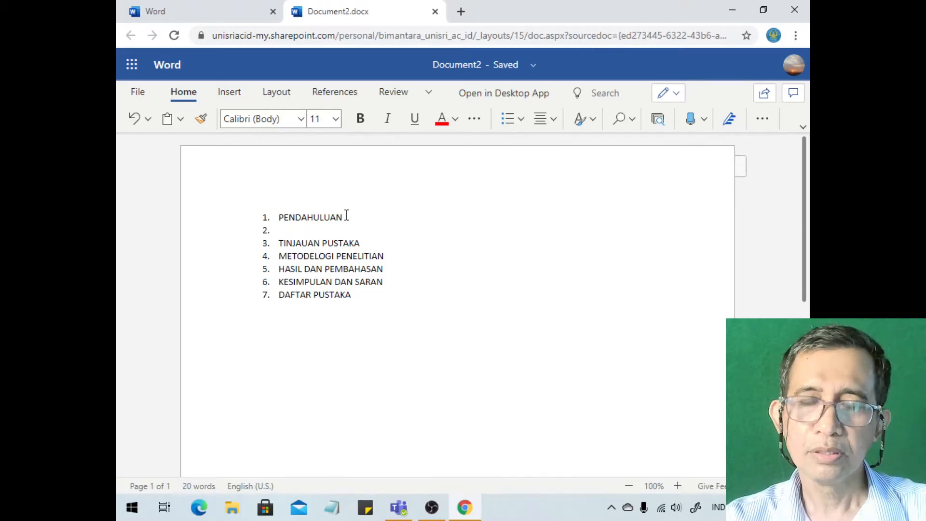
pyautogui.write('Latar Belakang')
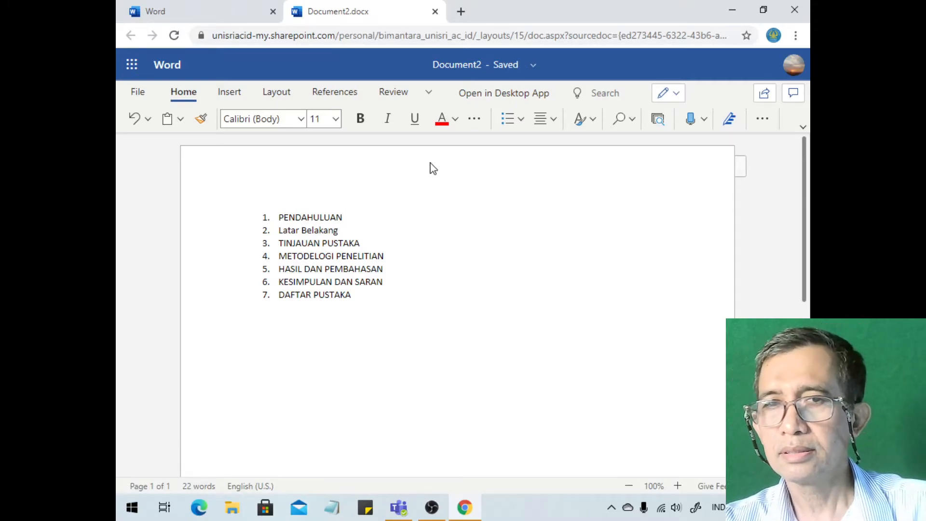
pyautogui.click(337, 231)
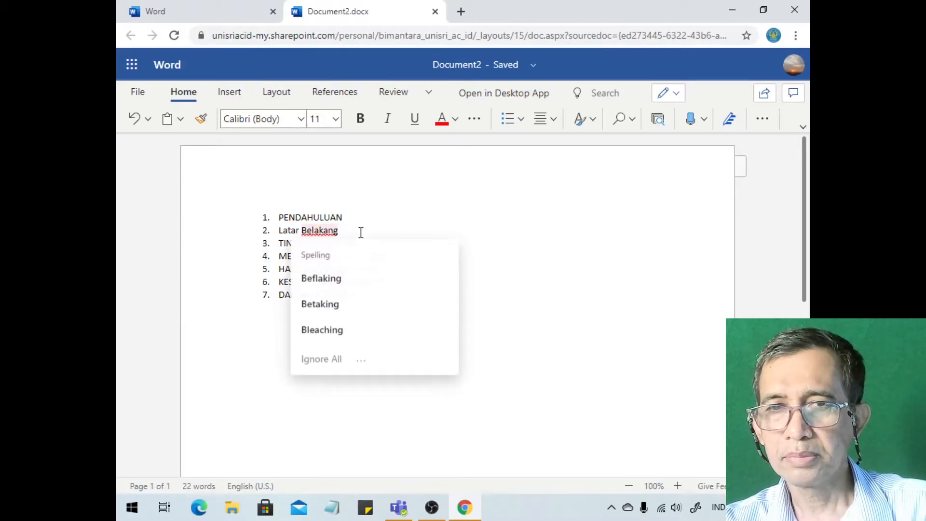
pyautogui.click(386, 220)
pyautogui.click(365, 232)
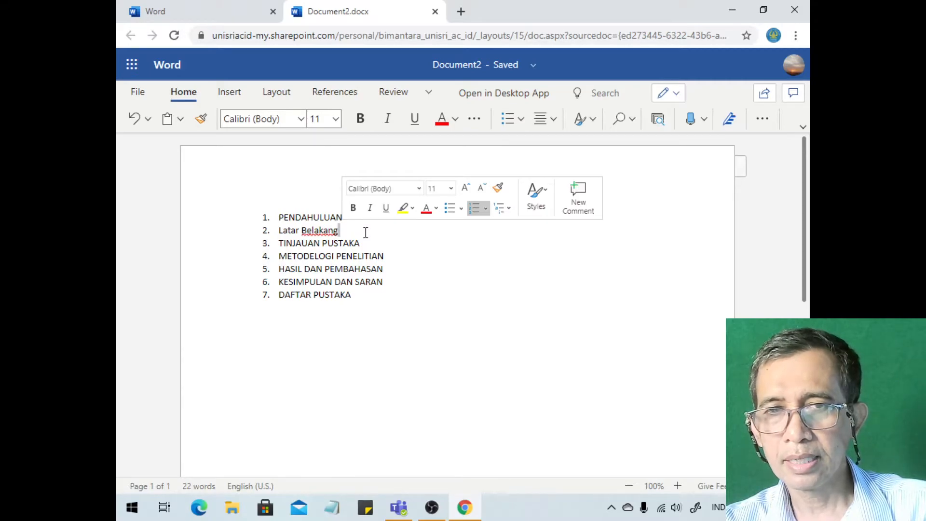
pyautogui.click(762, 120)
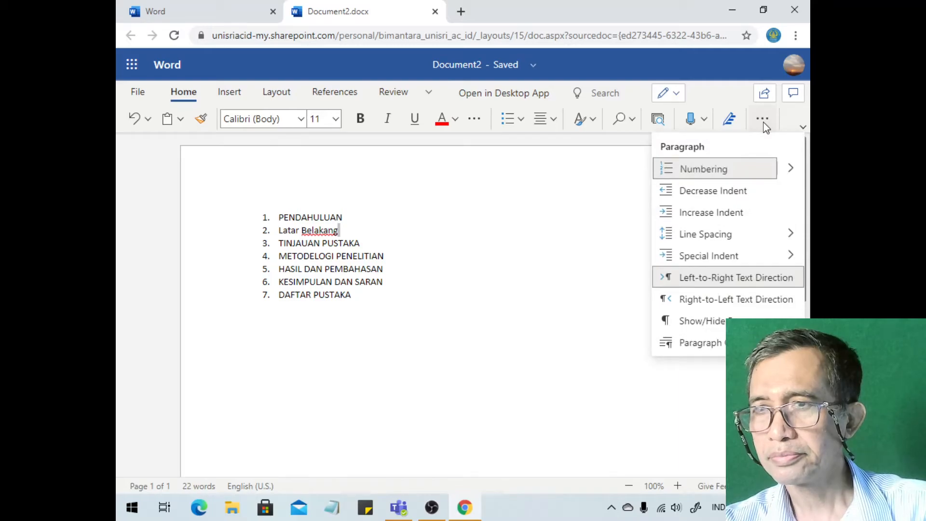
pyautogui.click(736, 213)
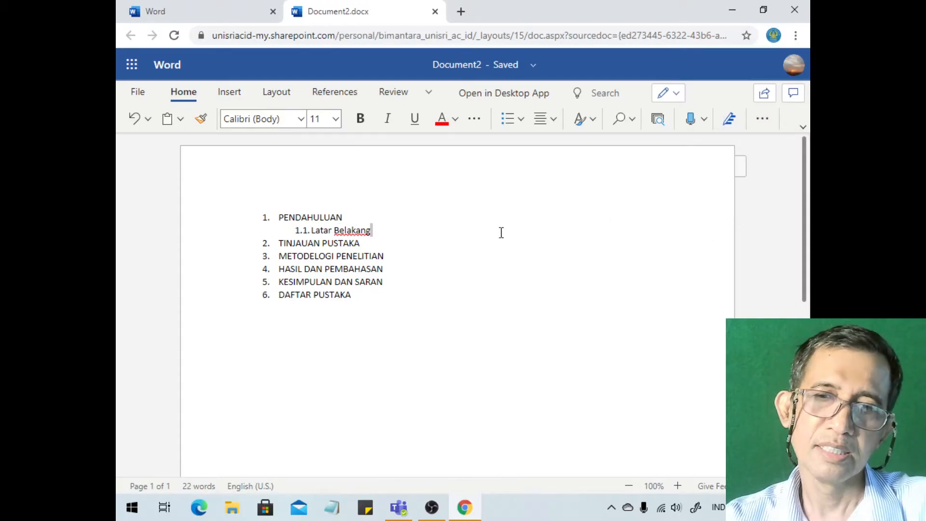
# - Add Tujuan Penelitian, Manfaat Penelitian and Hipotesis as sub-items 1.2, 1.3 and 1.4 under PENDAHULUAN
pyautogui.press('Return')
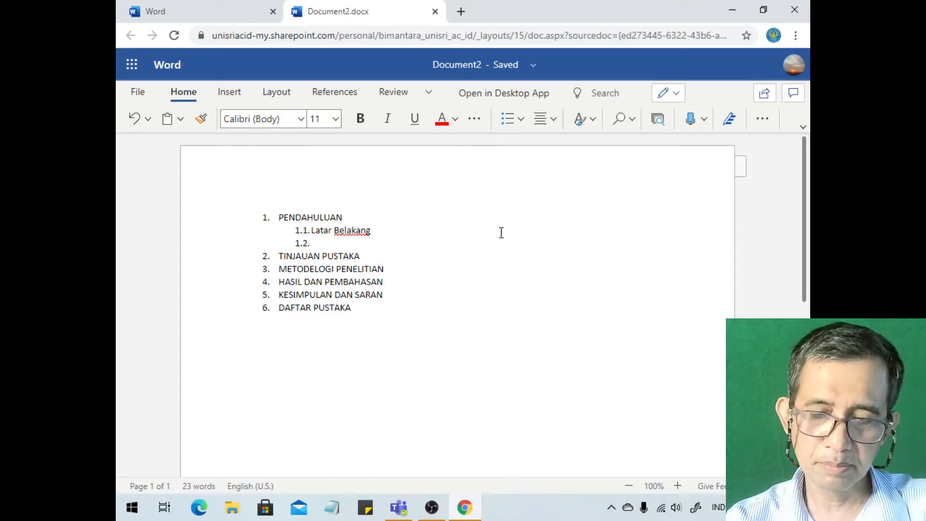
pyautogui.write('T')
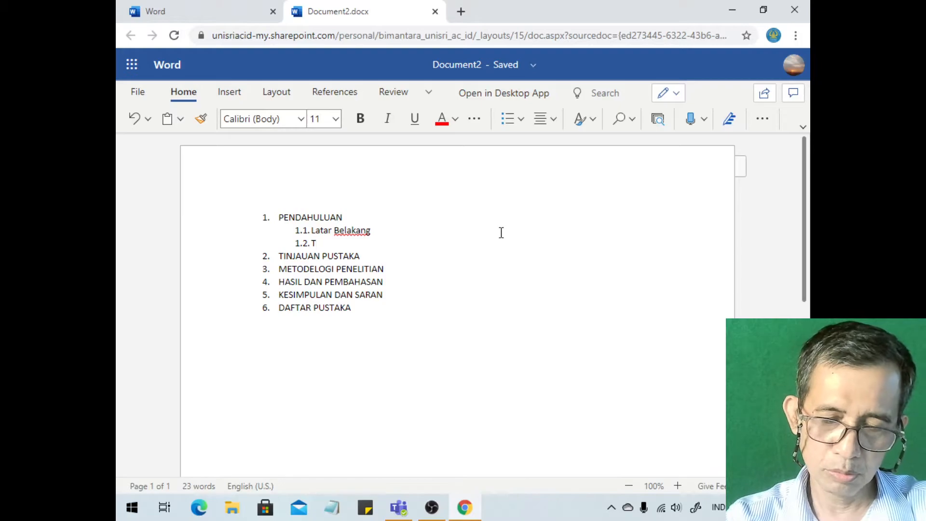
pyautogui.write('ujuan Penelitian')
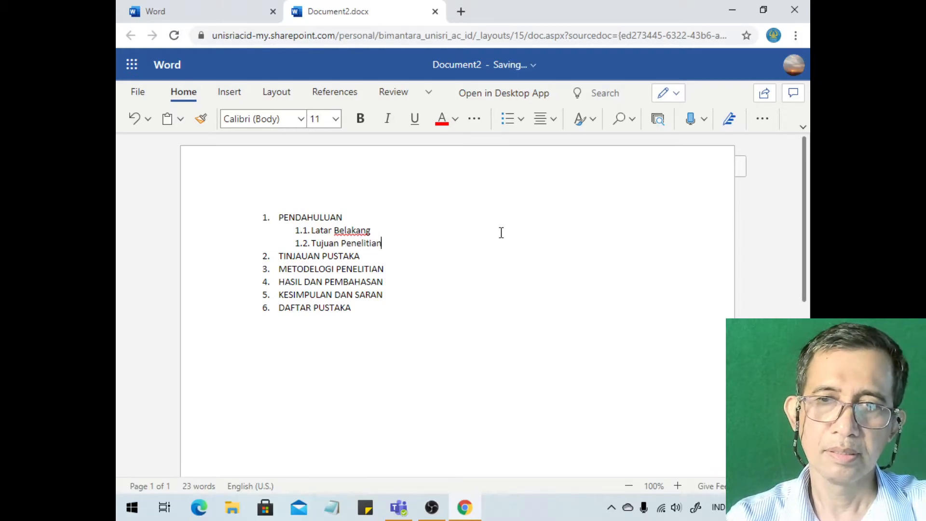
pyautogui.press('Return')
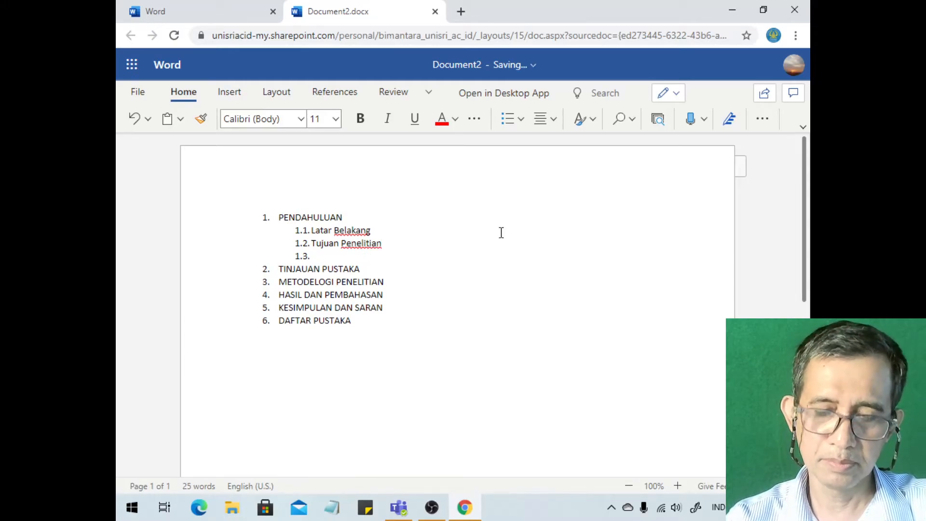
pyautogui.write('Manf')
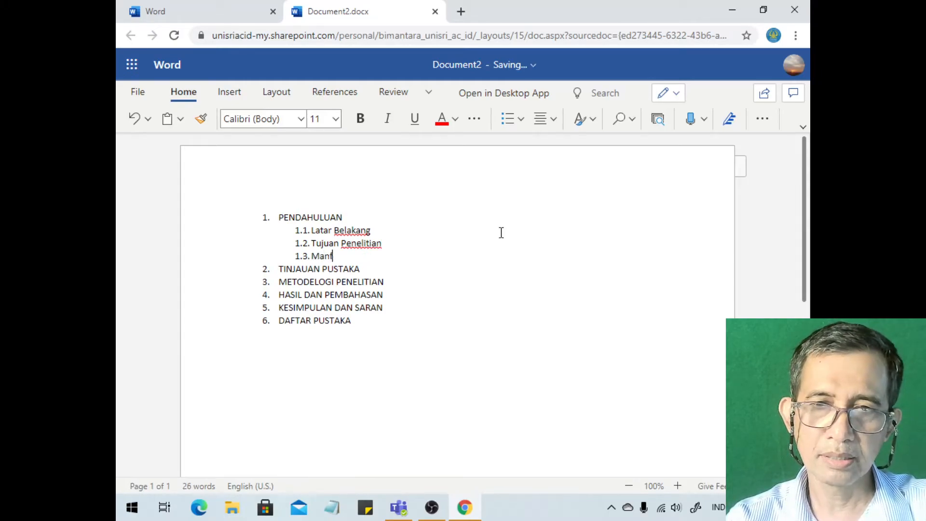
pyautogui.write('aat Pene')
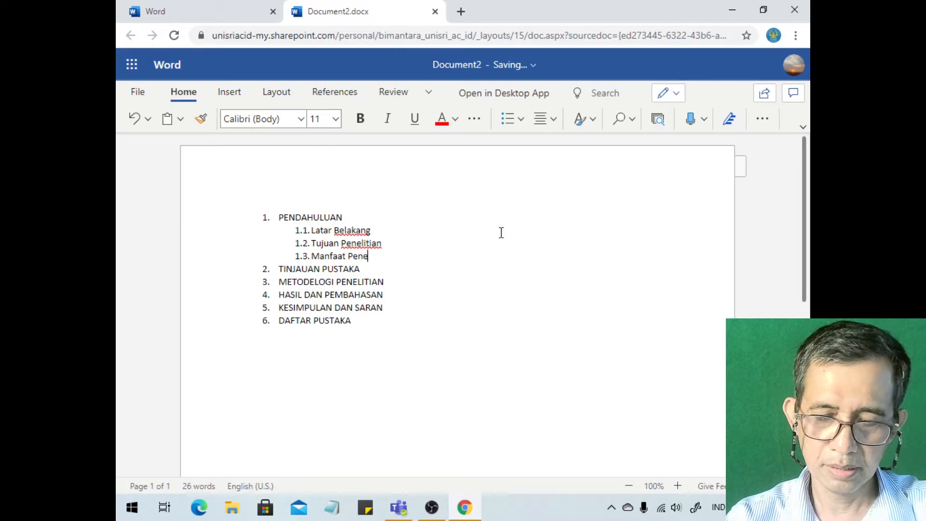
pyautogui.write('litian')
pyautogui.press('Return')
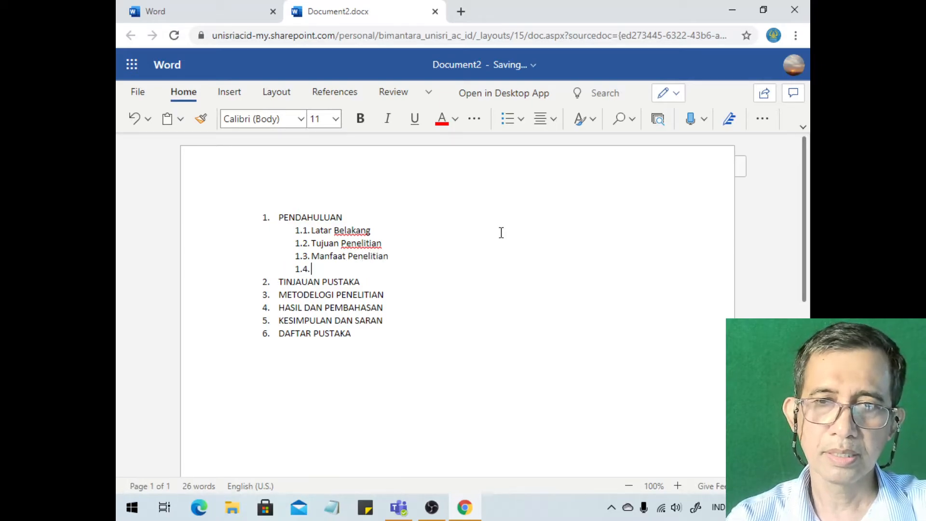
pyautogui.write('Hip')
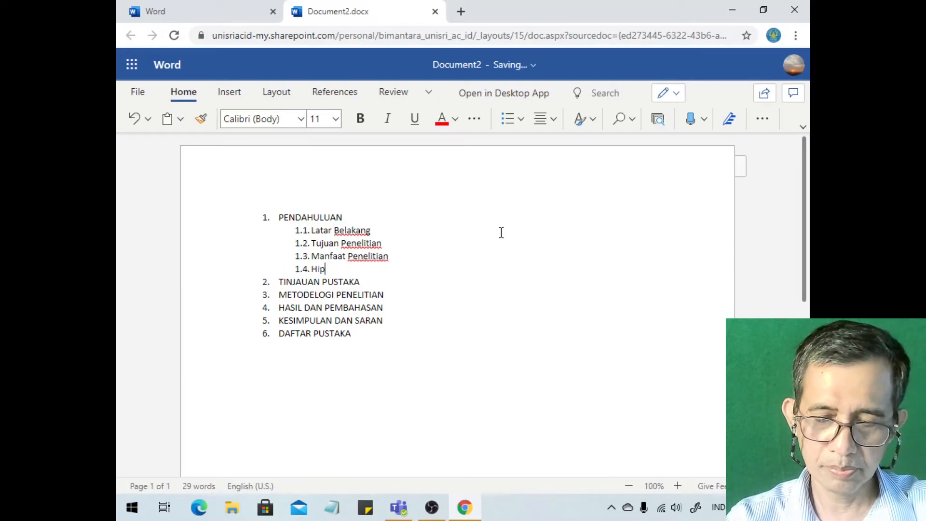
pyautogui.write('otesis')
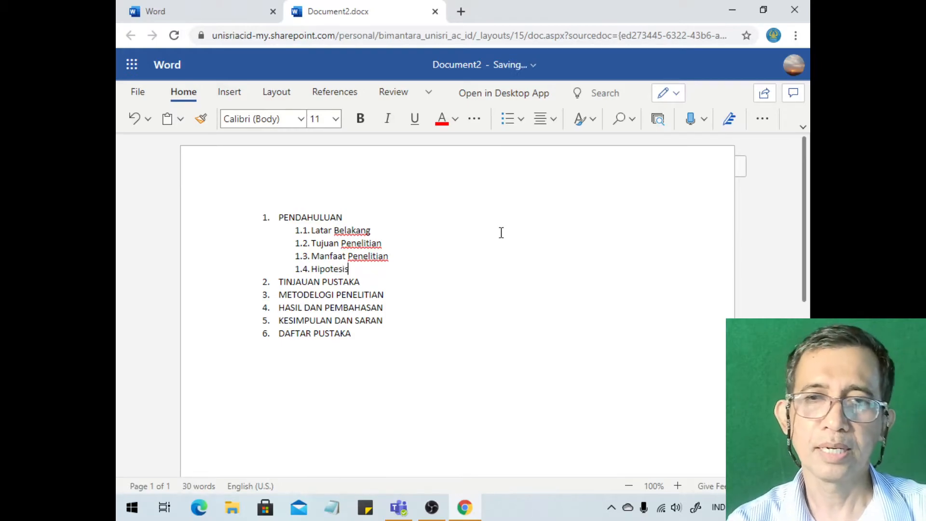
# - Insert an item below METODELOGI PENELITIAN, increase its indent to level 3.1 and enter Waktu dan tempat
pyautogui.click(386, 295)
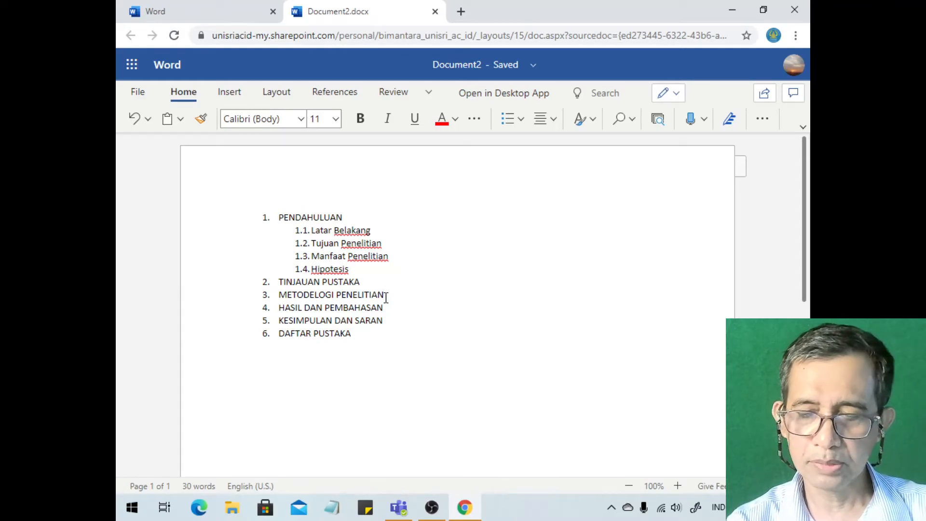
pyautogui.press('Return')
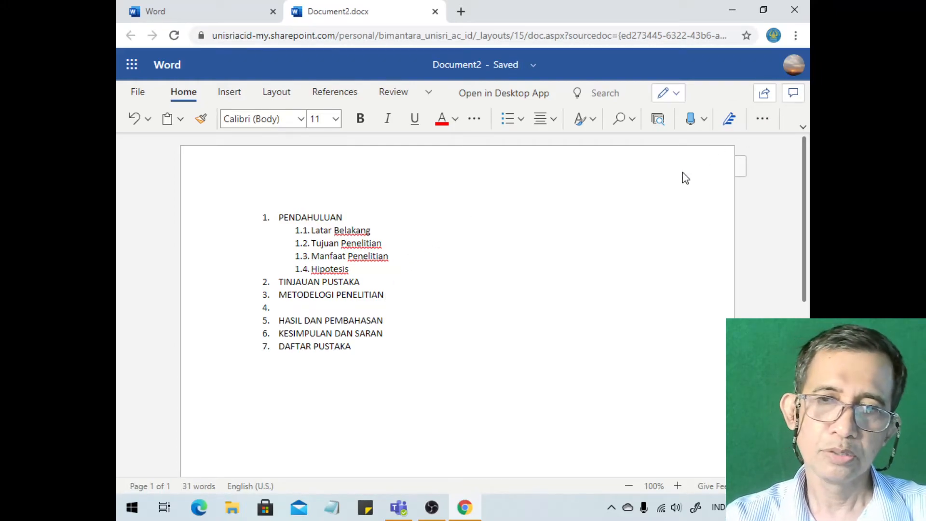
pyautogui.click(761, 127)
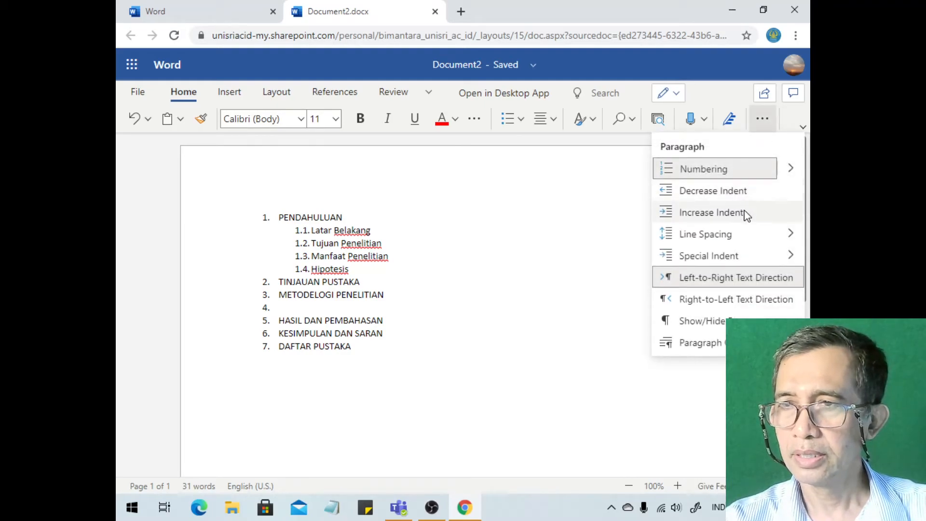
pyautogui.click(746, 215)
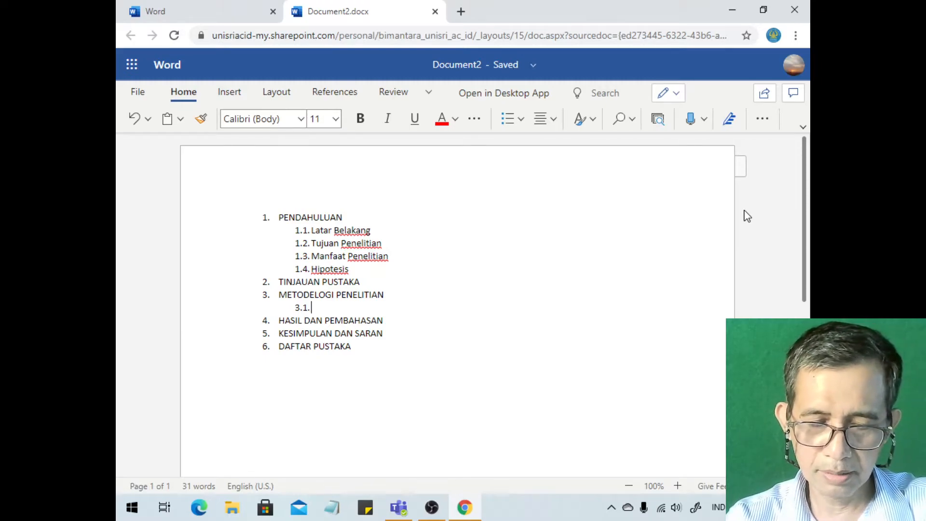
pyautogui.write('WAKTU')
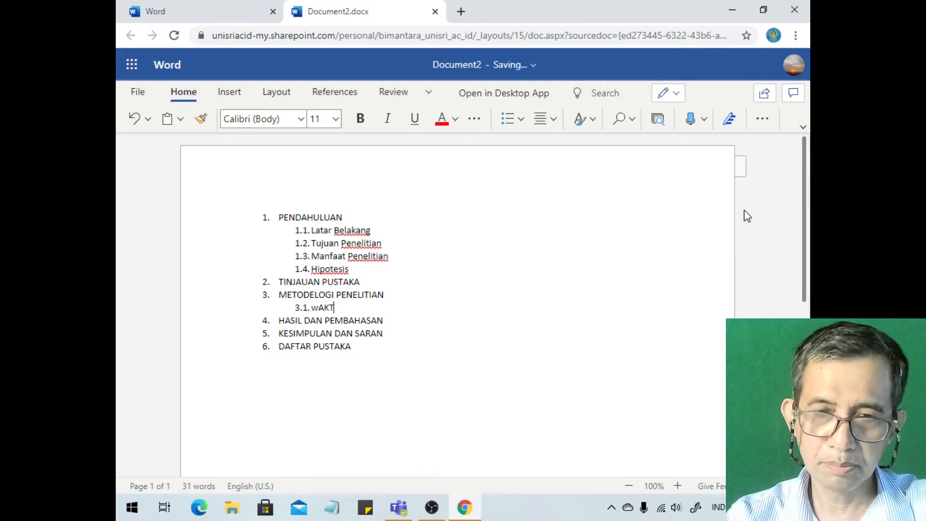
pyautogui.press('BackSpace')
pyautogui.press('BackSpace')
pyautogui.press('BackSpace')
pyautogui.press('BackSpace')
pyautogui.press('BackSpace')
pyautogui.write('ak')
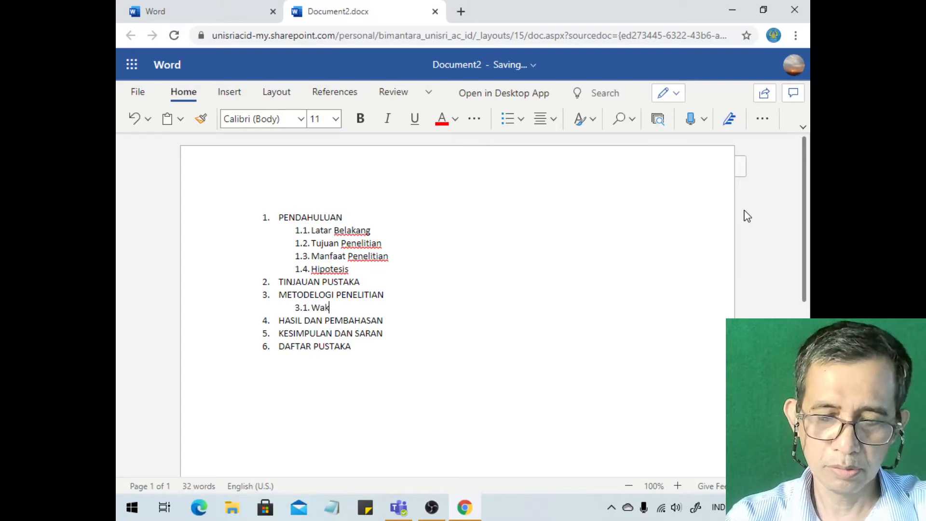
pyautogui.write('tu dan tempat')
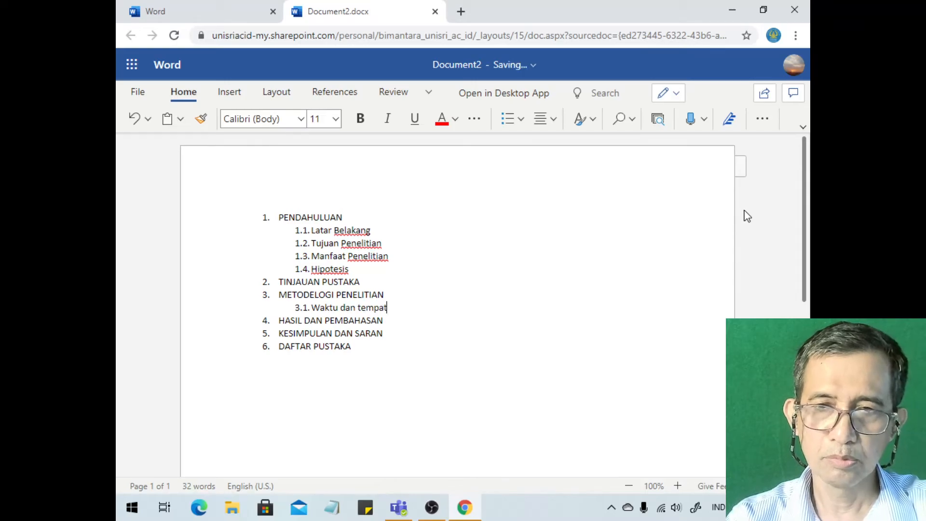
# - Add Bahan dan Alat, Analisis and Pelaksanaan as sub-items 3.2, 3.3 and 3.4 under METODELOGI PENELITIAN
pyautogui.press('Return')
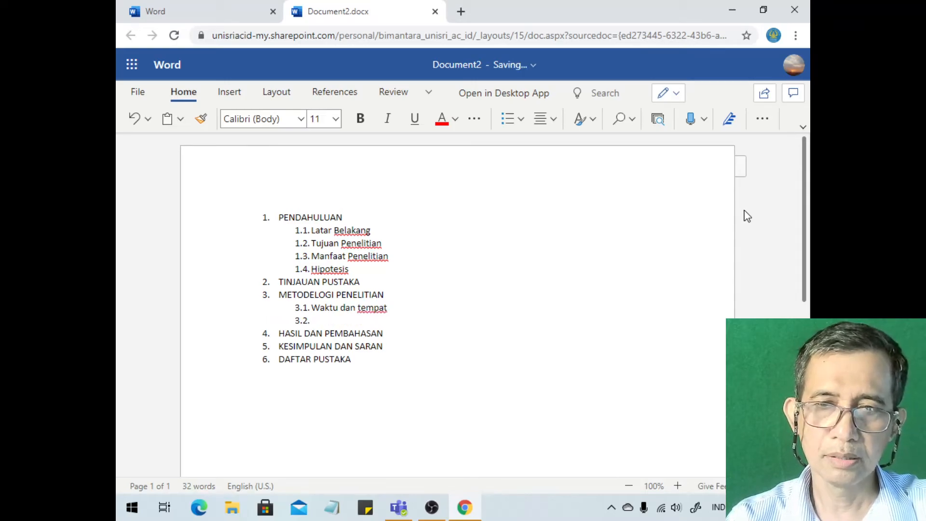
pyautogui.write('Bahan dan Alat')
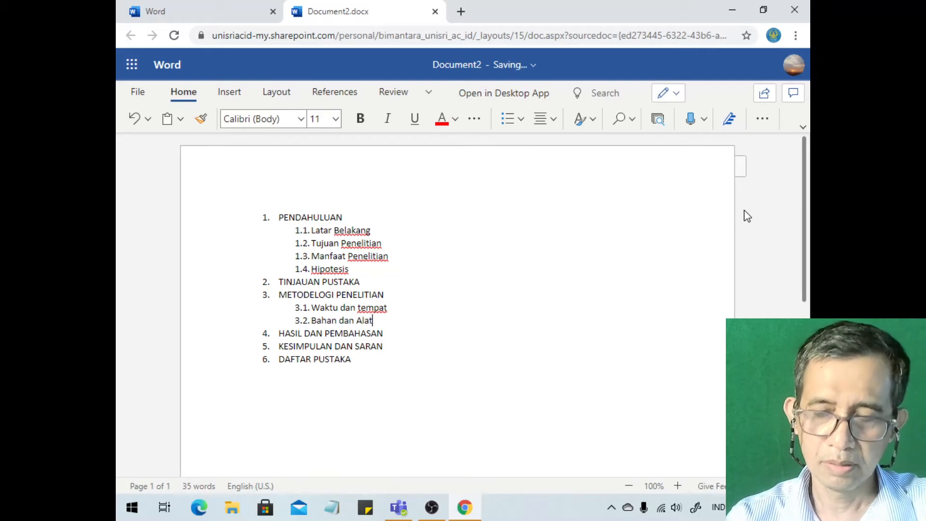
pyautogui.press('Return')
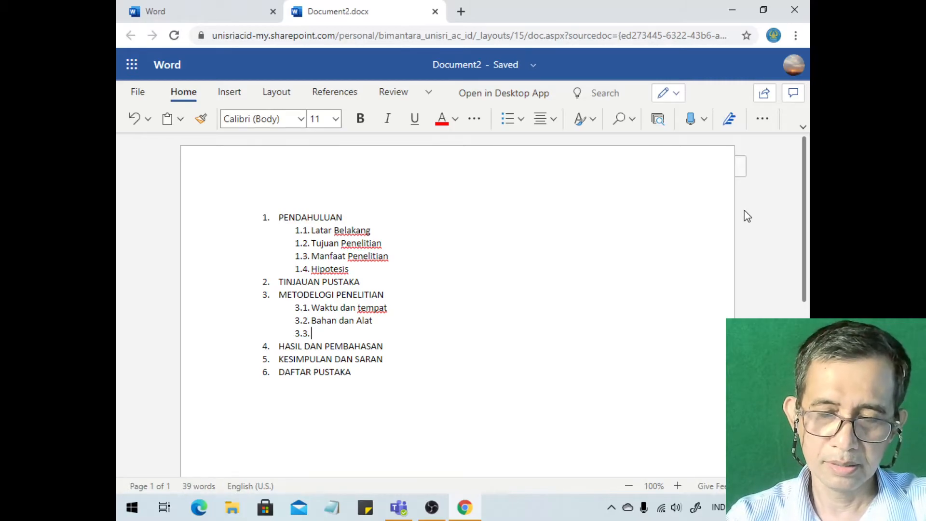
pyautogui.write('Analsi')
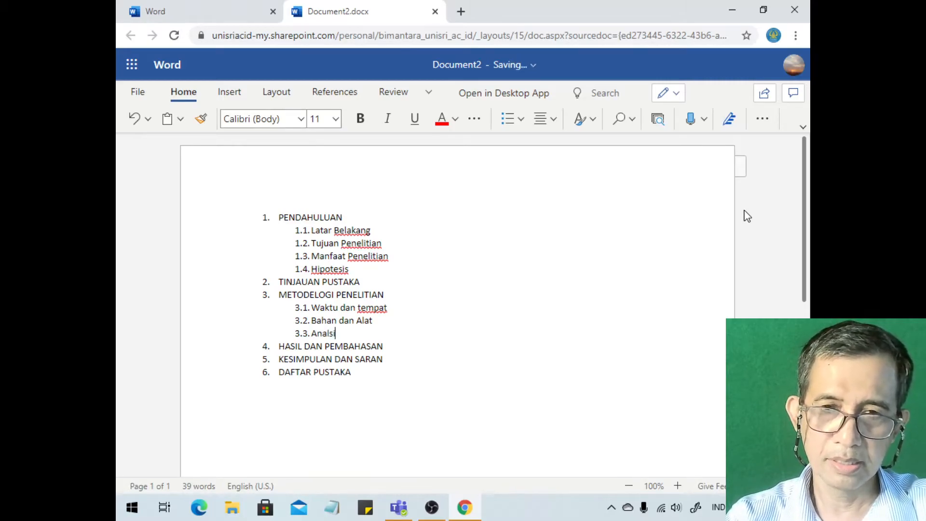
pyautogui.press('BackSpace')
pyautogui.press('BackSpace')
pyautogui.write('isi')
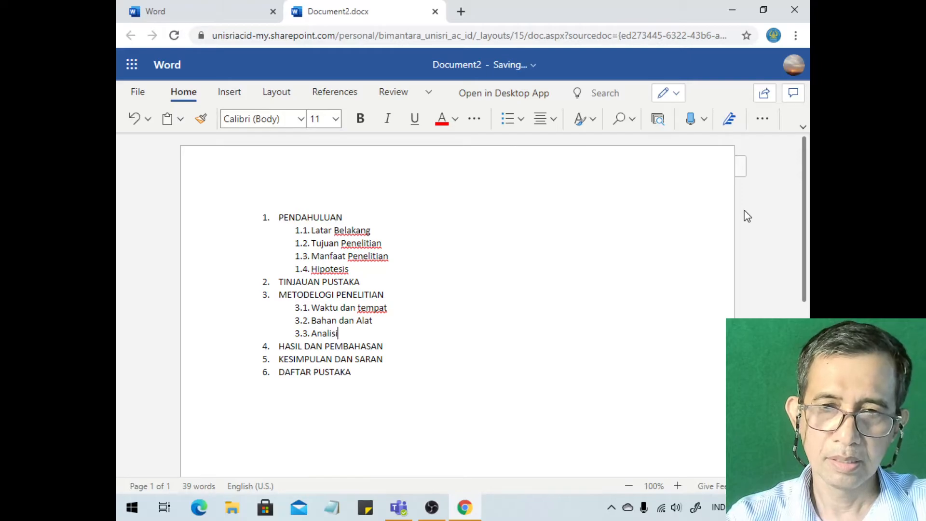
pyautogui.write('s')
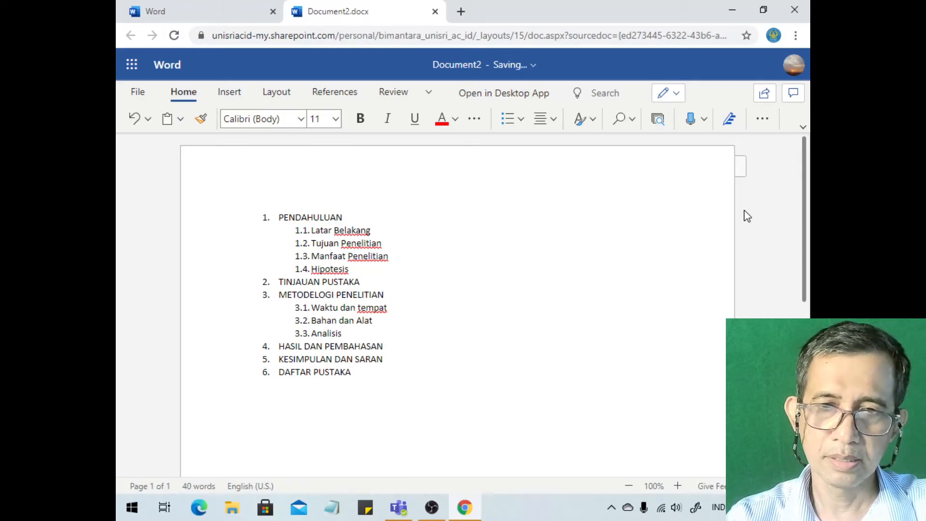
pyautogui.press('Return')
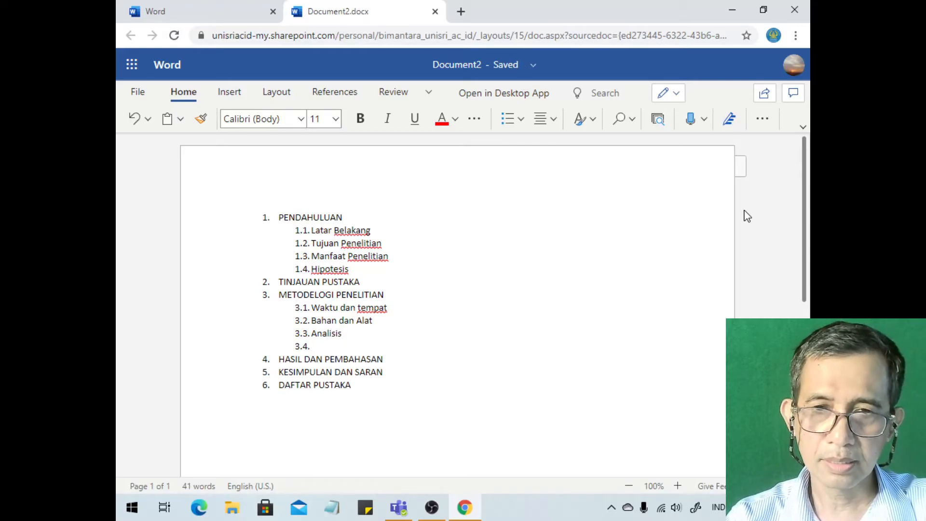
pyautogui.write('Pel')
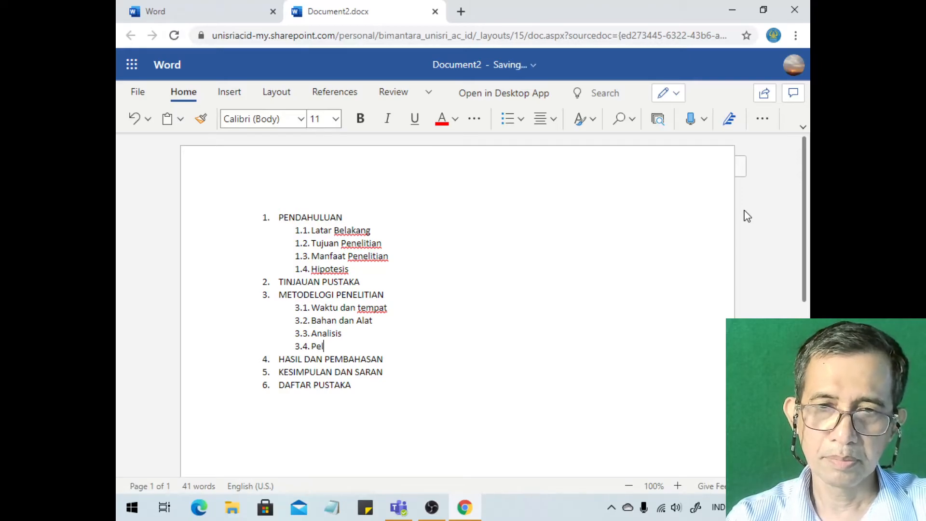
pyautogui.write('aksanaan')
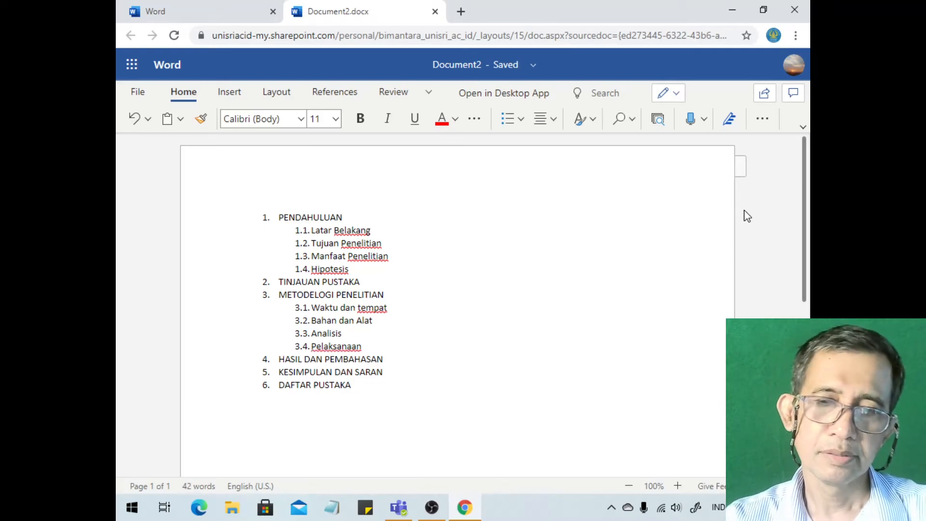
# - Remove the list numbering from DAFTAR PUSTAKA so it becomes a plain, unindented paragraph below the list
pyautogui.moveTo(279, 386); pyautogui.dragTo(285, 388)
pyautogui.click(282, 388)
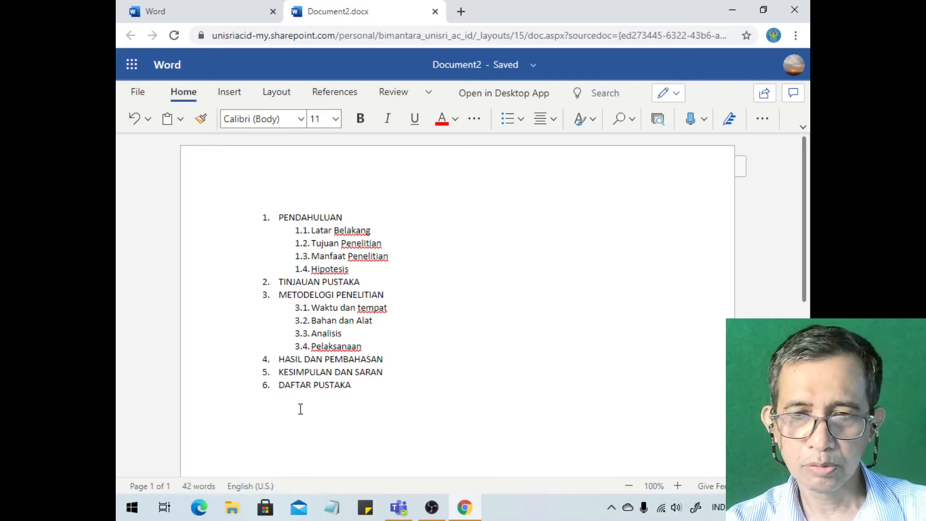
pyautogui.press('BackSpace')
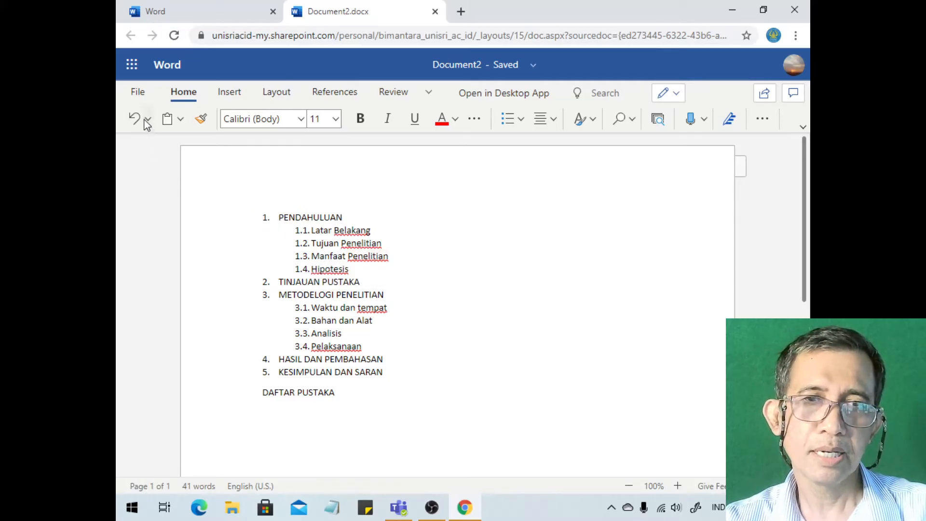
pyautogui.click(137, 94)
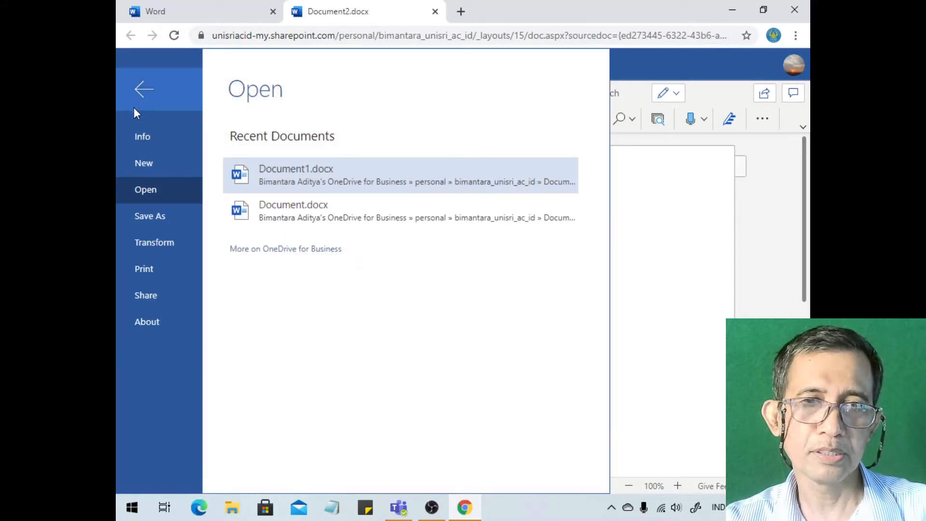
pyautogui.click(152, 215)
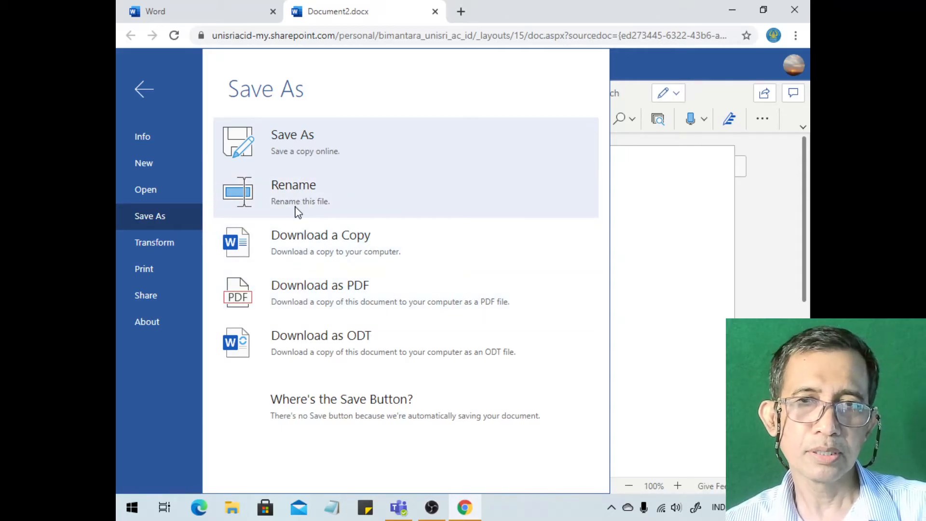
pyautogui.click(243, 151)
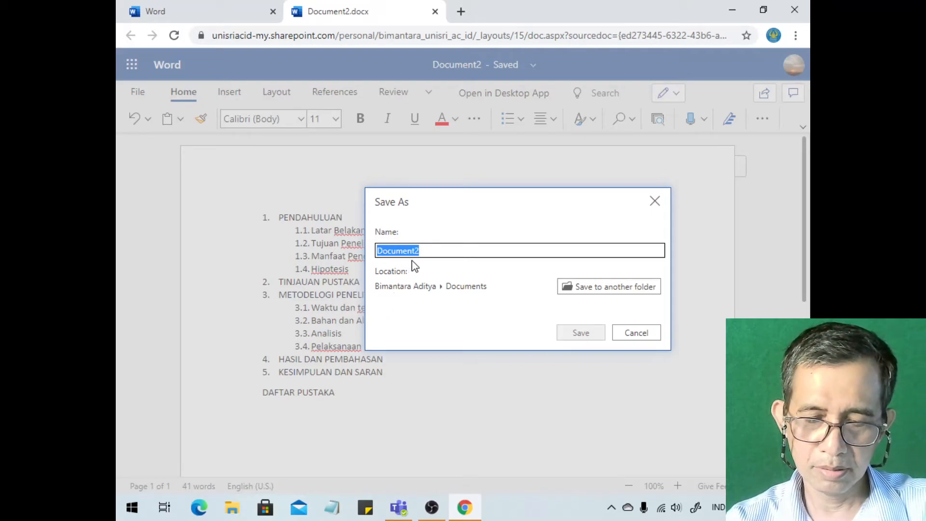
pyautogui.write('s')
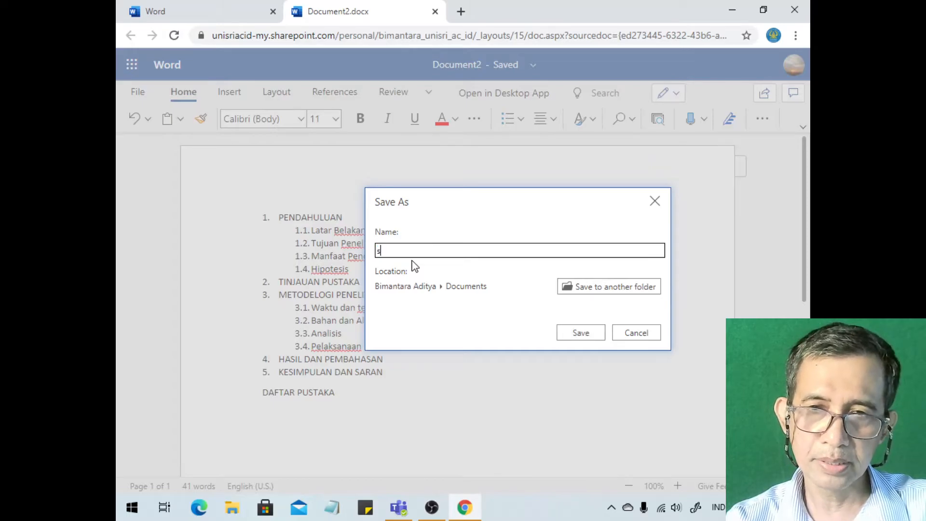
pyautogui.write('kirps')
pyautogui.press('BackSpace')
pyautogui.press('BackSpace')
pyautogui.press('BackSpace')
pyautogui.write('ripsi')
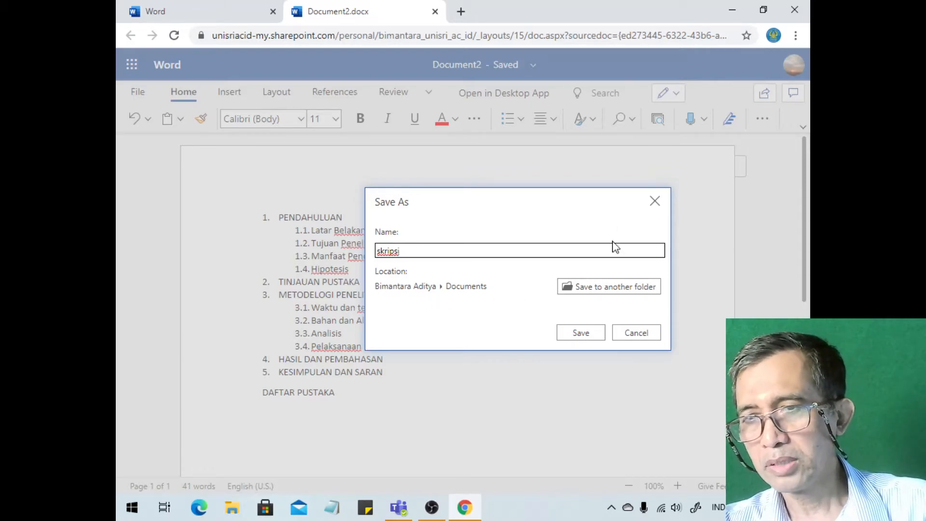
pyautogui.click(588, 295)
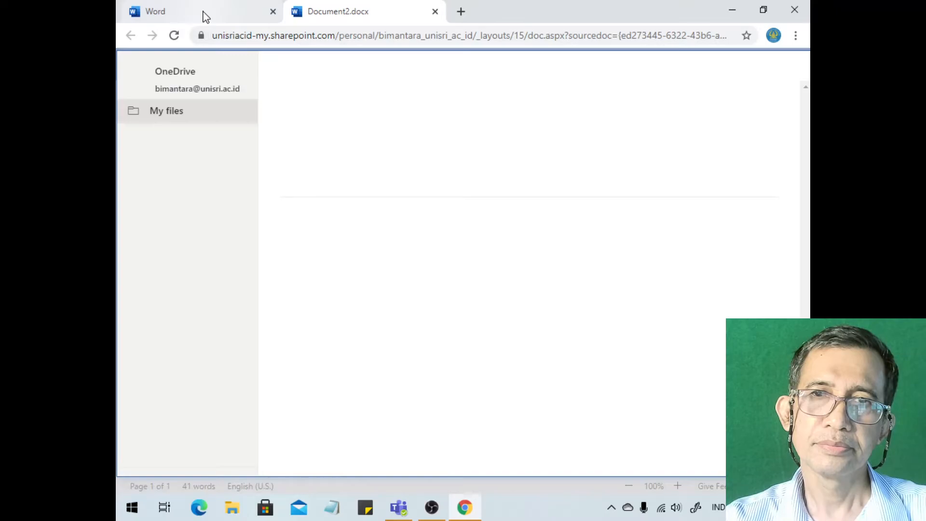
pyautogui.click(143, 19)
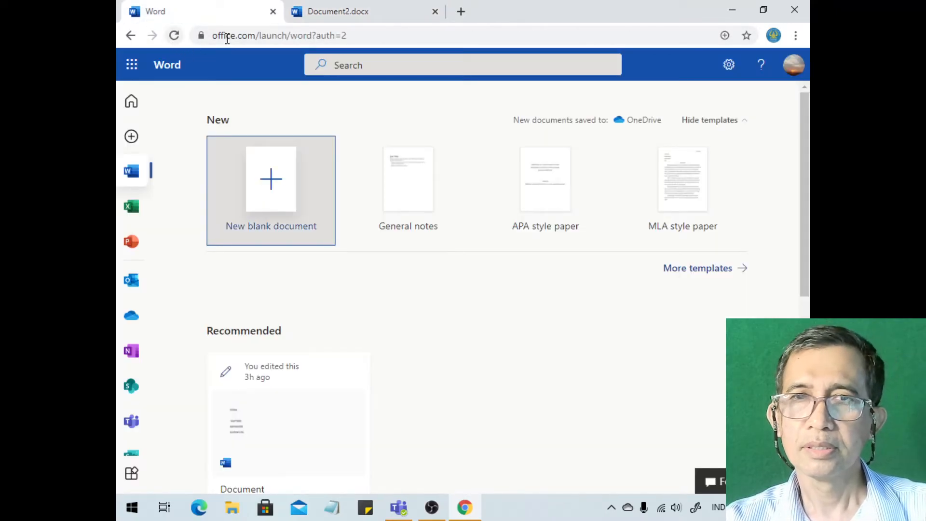
pyautogui.click(324, 18)
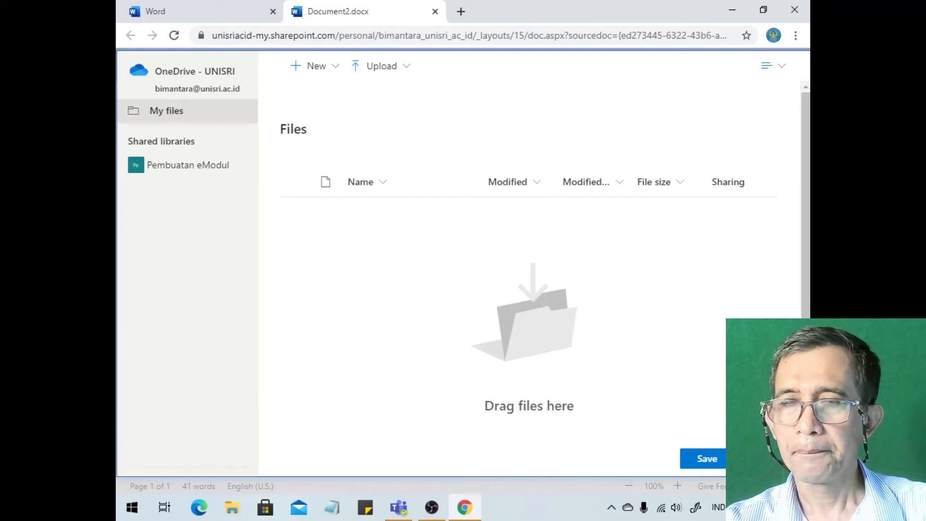
pyautogui.click(769, 459)
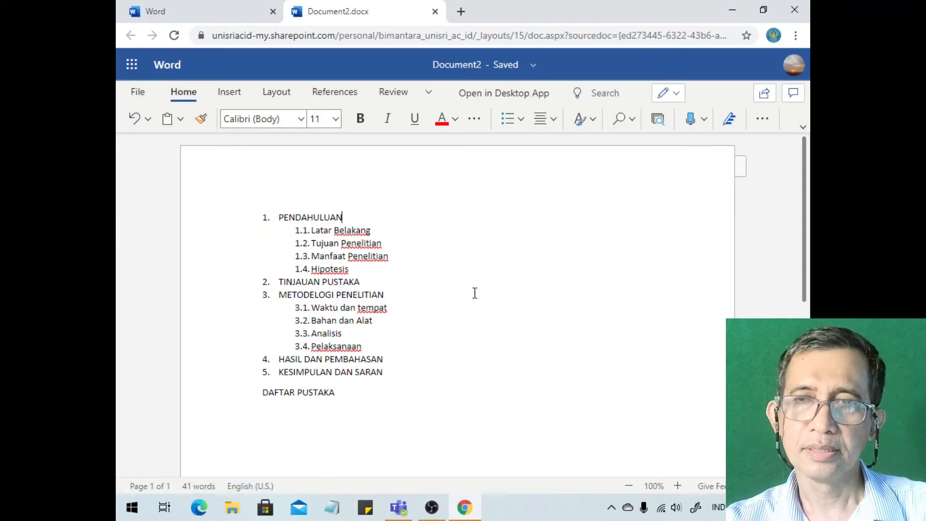
# - Save a copy of the document online in the Documents folder under the name skripsi
pyautogui.click(137, 92)
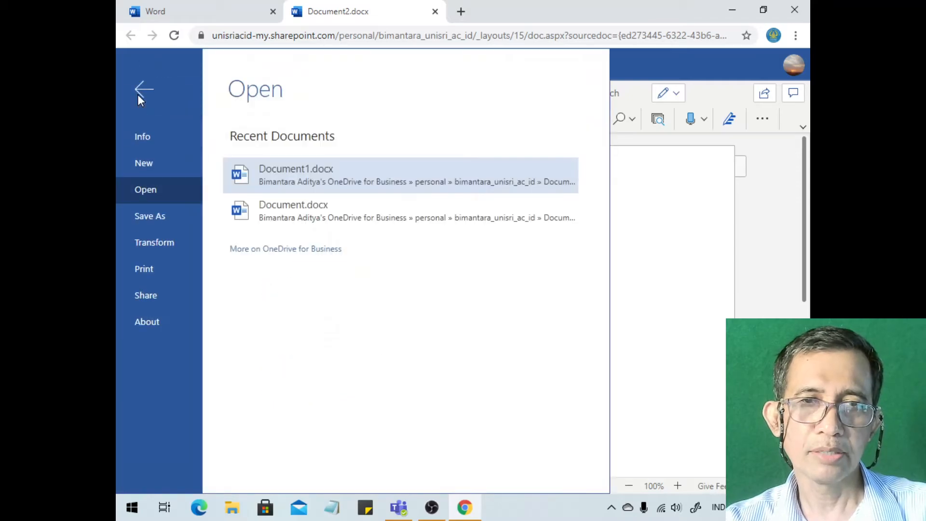
pyautogui.click(154, 216)
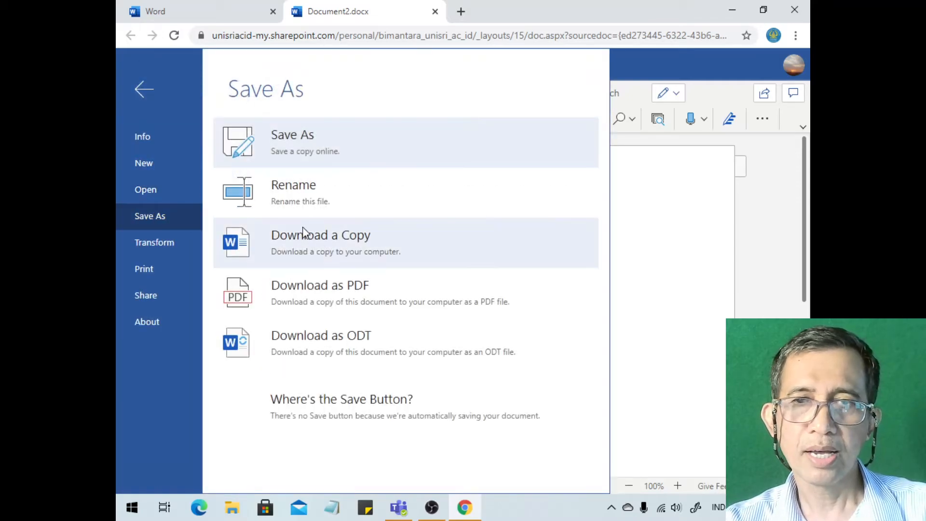
pyautogui.click(285, 147)
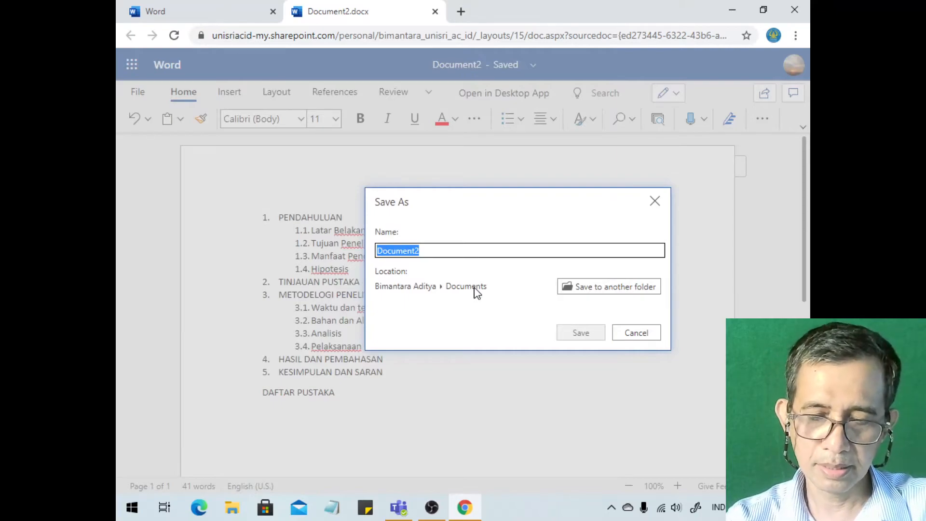
pyautogui.write('skripsi')
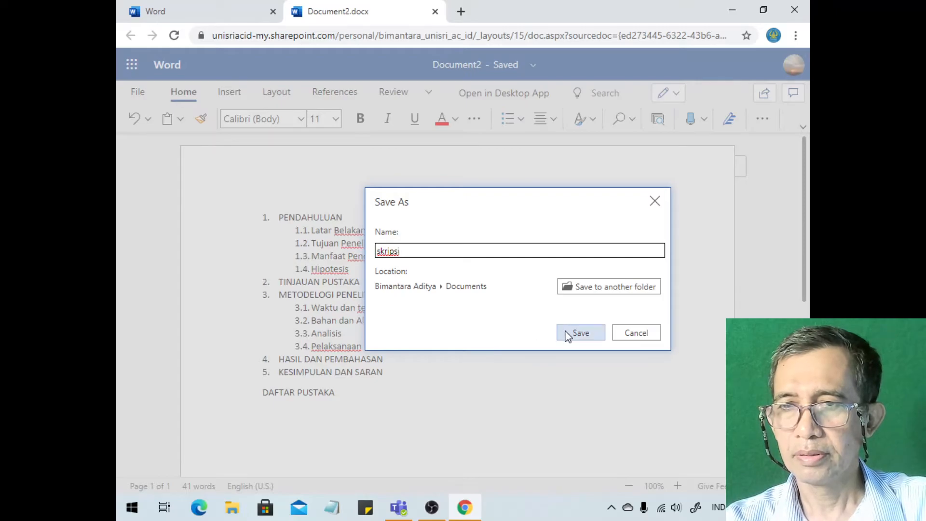
pyautogui.click(570, 333)
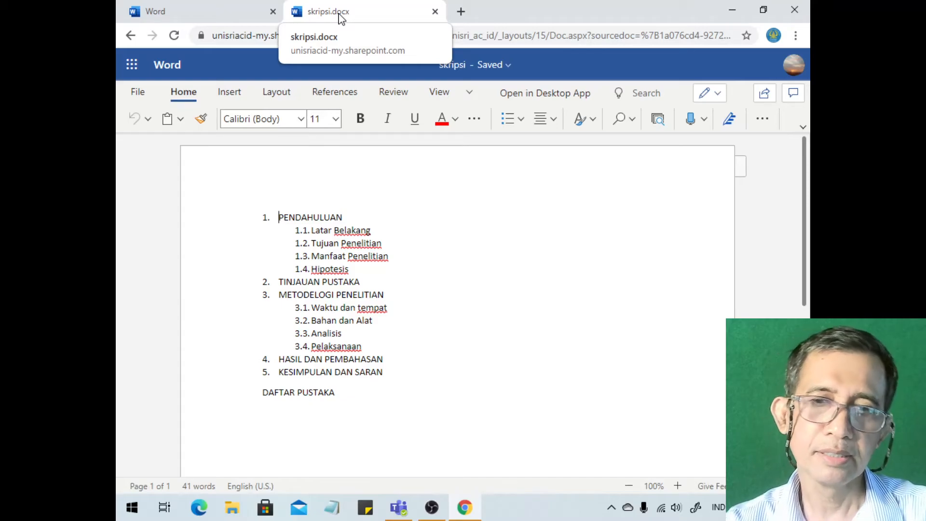
# - Insert an empty unnumbered paragraph, indented to the sub-item level, directly below Latar Belakang
pyautogui.rightClick(379, 229)
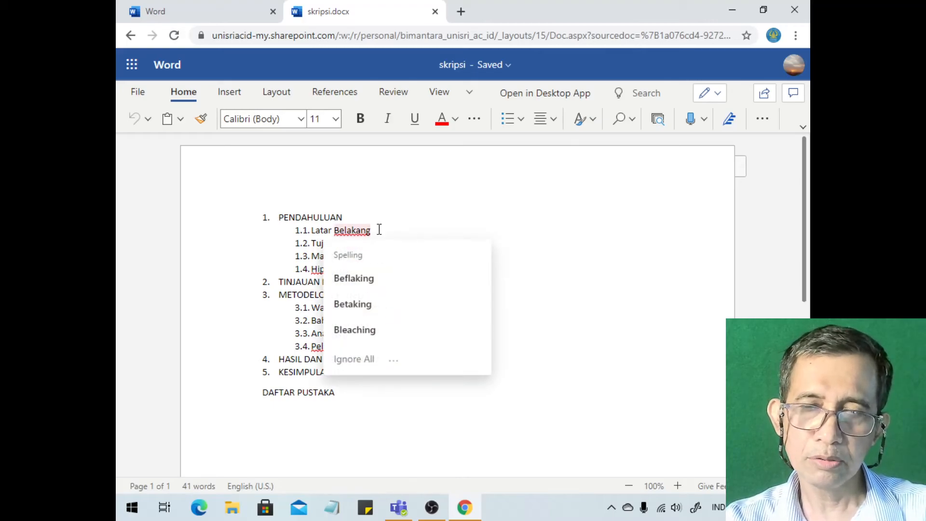
pyautogui.click(379, 229)
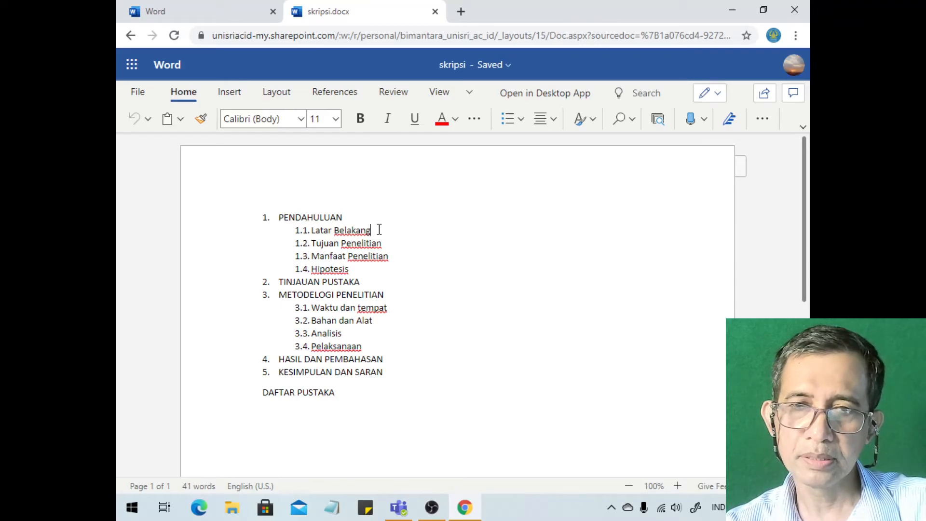
pyautogui.press('Return')
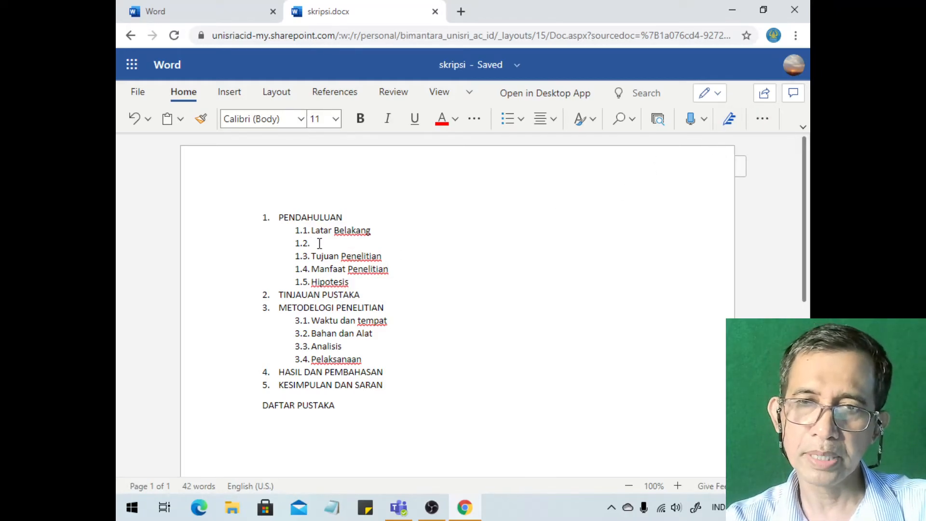
pyautogui.press('Return')
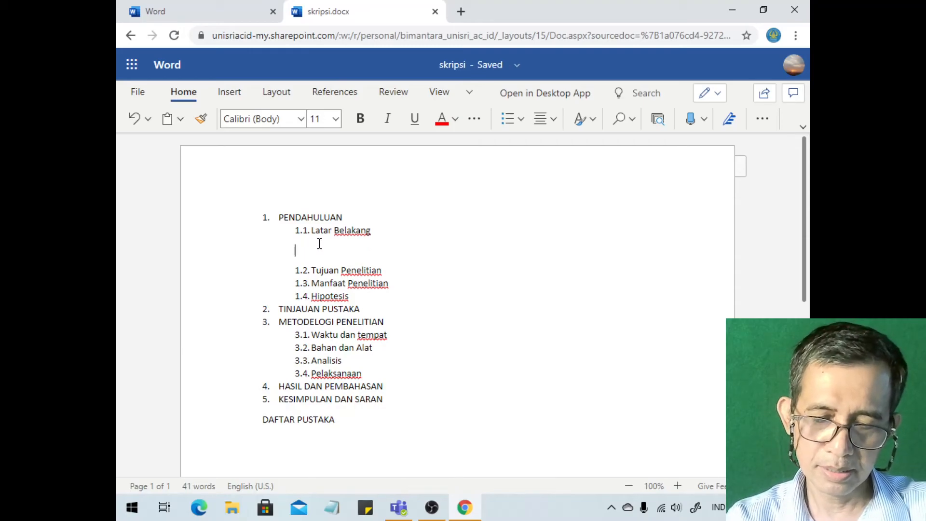
# - Enter the body text "Latar belakang penelian ini adalah ....." in the unnumbered paragraph under Latar Belakang
pyautogui.write('Latar ')
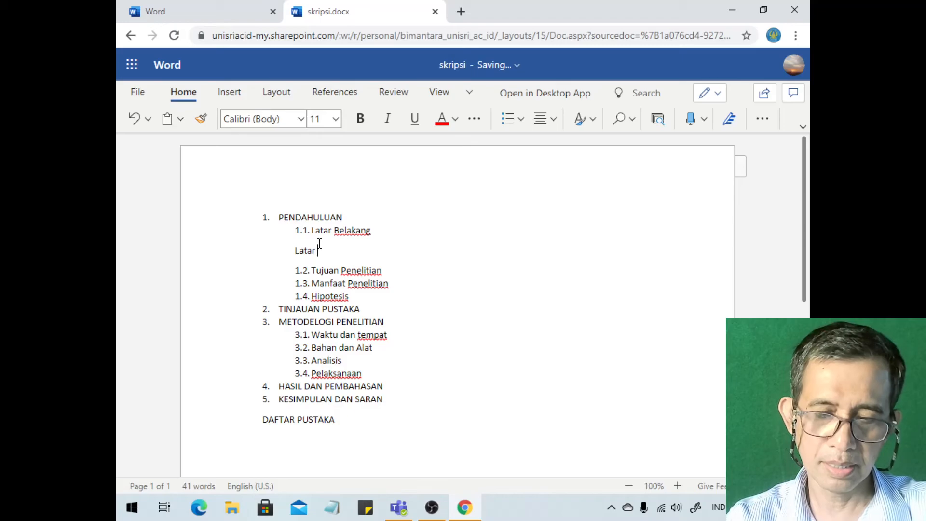
pyautogui.write('belakang ')
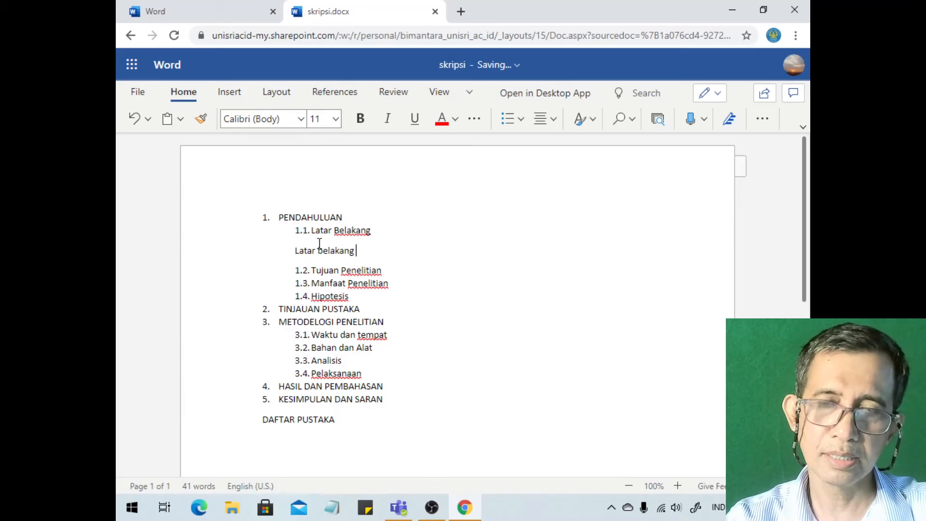
pyautogui.write('pe')
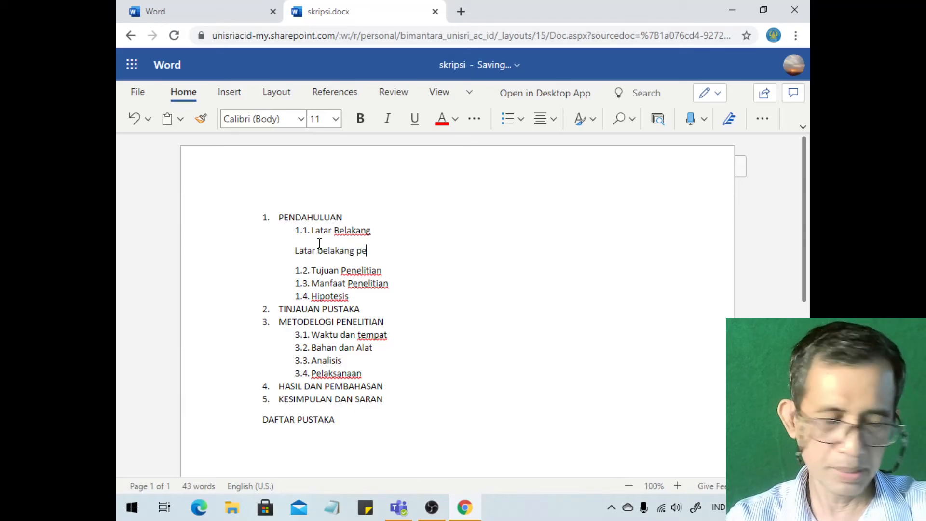
pyautogui.write('neltia')
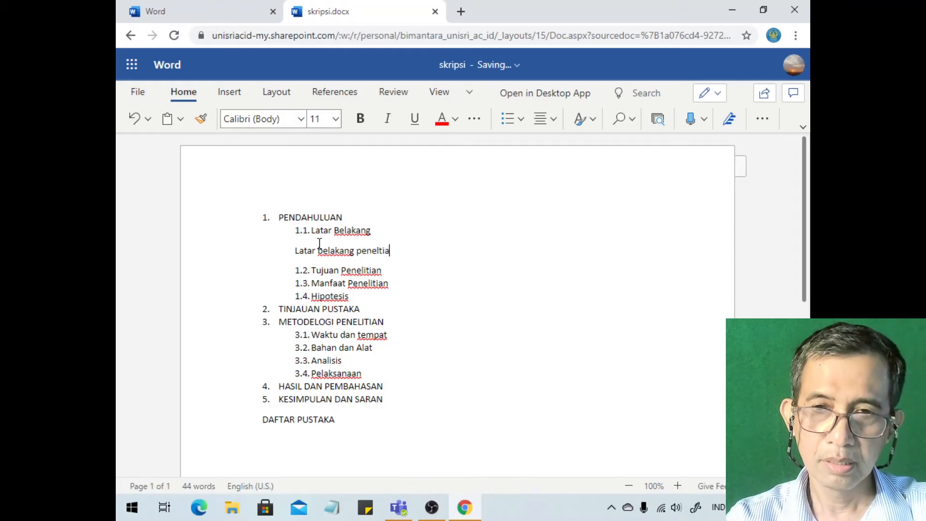
pyautogui.press('BackSpace')
pyautogui.press('BackSpace')
pyautogui.press('BackSpace')
pyautogui.write('ian ini ada')
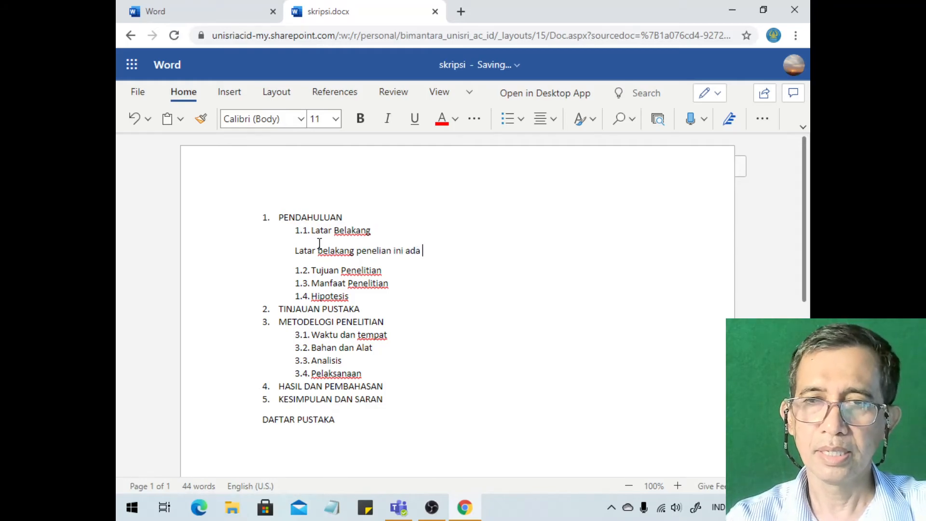
pyautogui.press('BackSpace')
pyautogui.write('lah ....')
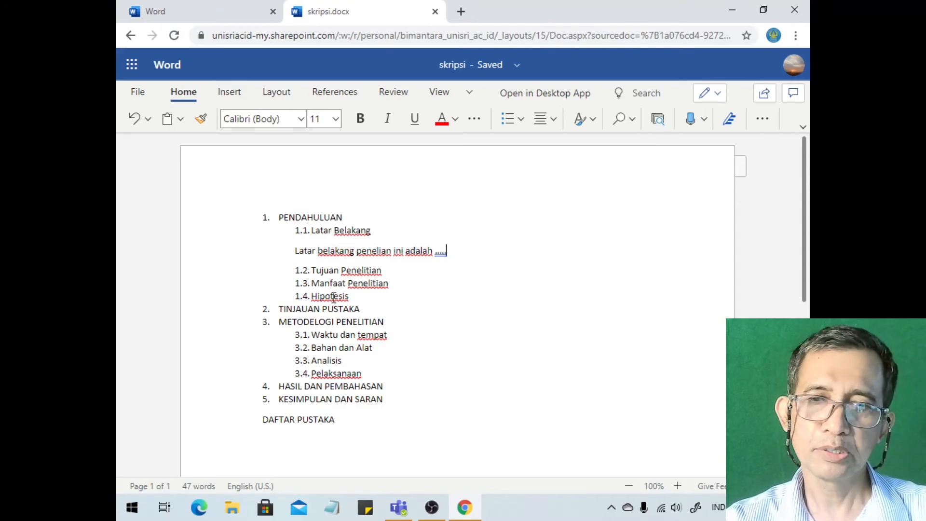
# - Make the main heading TINJAUAN PUSTAKA bold
pyautogui.moveTo(279, 308); pyautogui.dragTo(357, 311)
pyautogui.click(361, 118)
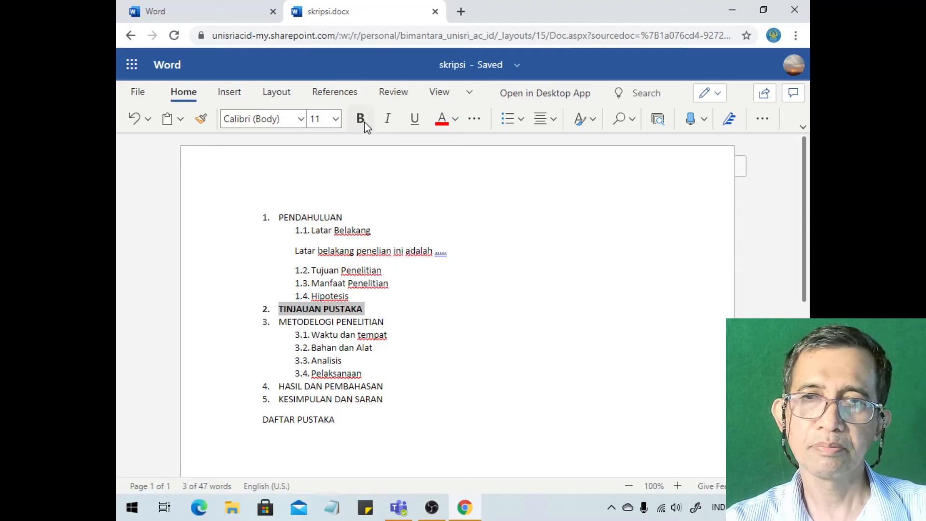
pyautogui.rightClick(473, 275)
# - Set the font size of the body text paragraph under Latar Belakang to 12
pyautogui.click(296, 253)
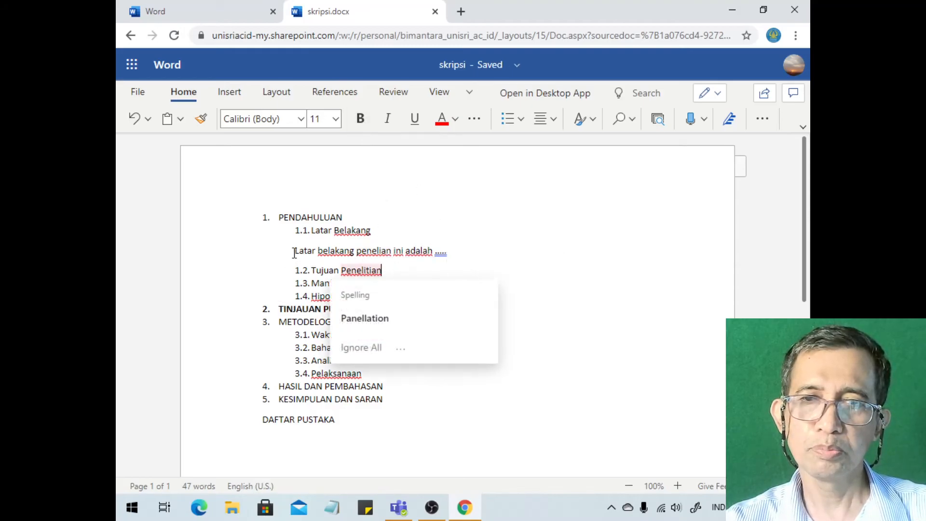
pyautogui.moveTo(310, 250); pyautogui.dragTo(461, 252)
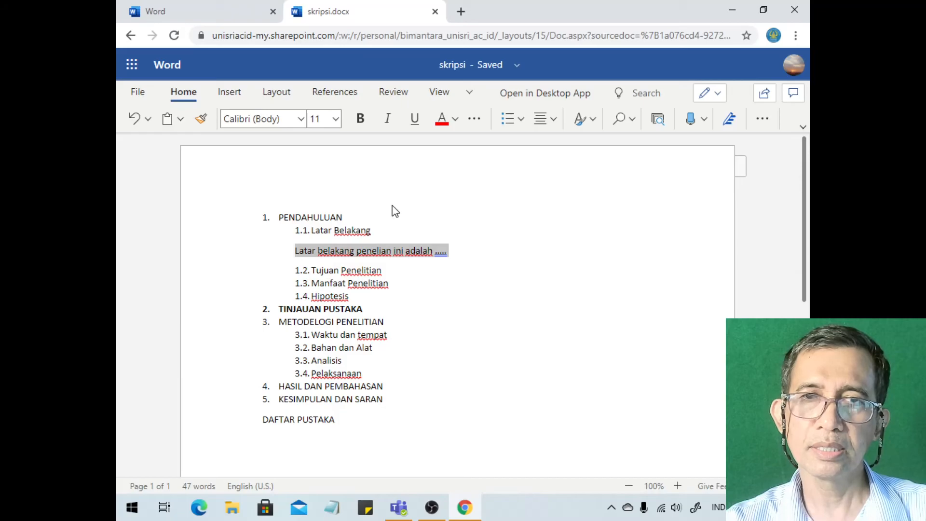
pyautogui.click(336, 118)
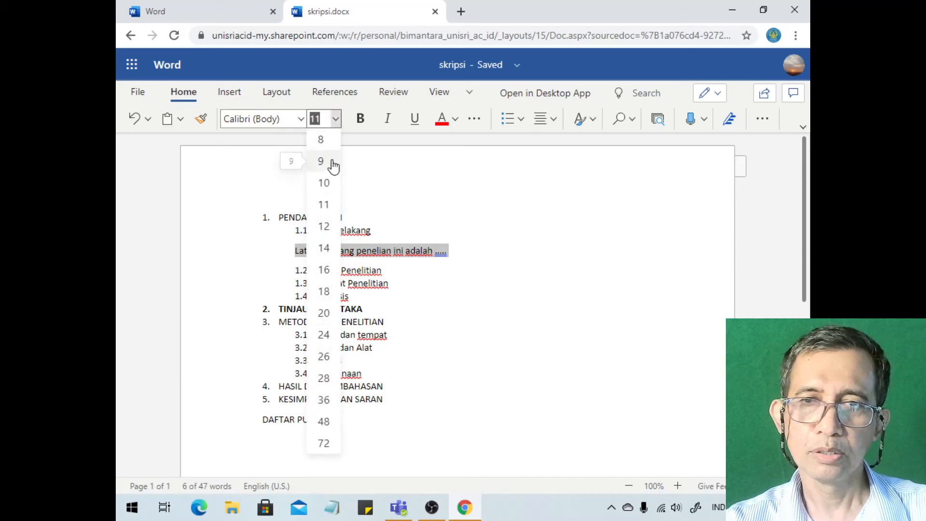
pyautogui.click(328, 229)
pyautogui.rightClick(514, 273)
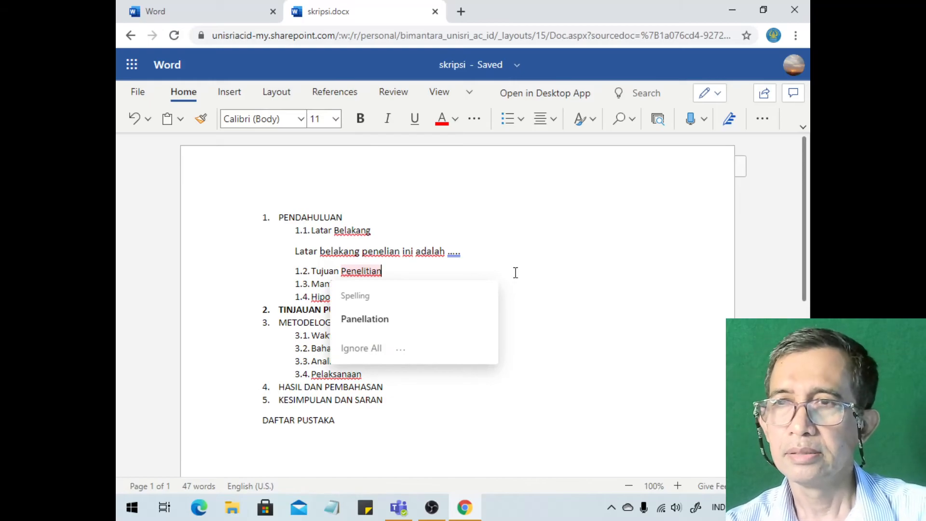
pyautogui.click(506, 212)
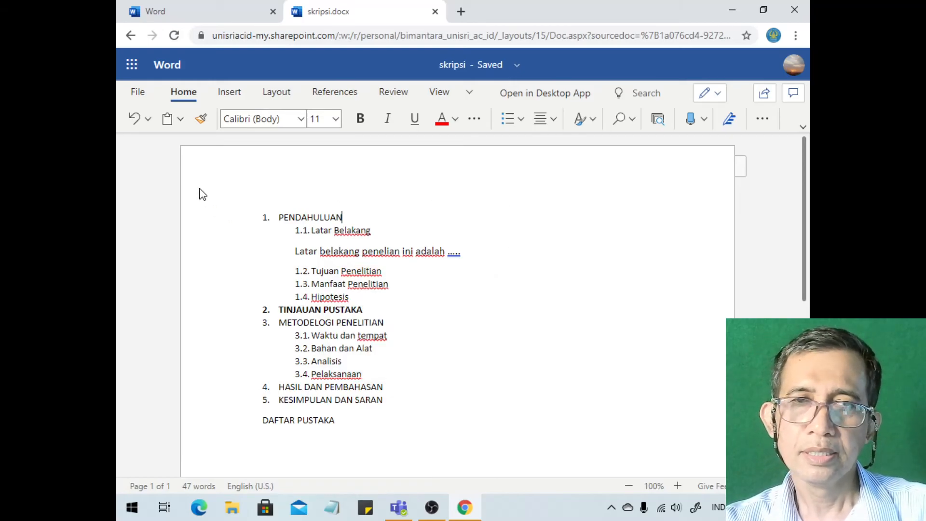
pyautogui.click(139, 95)
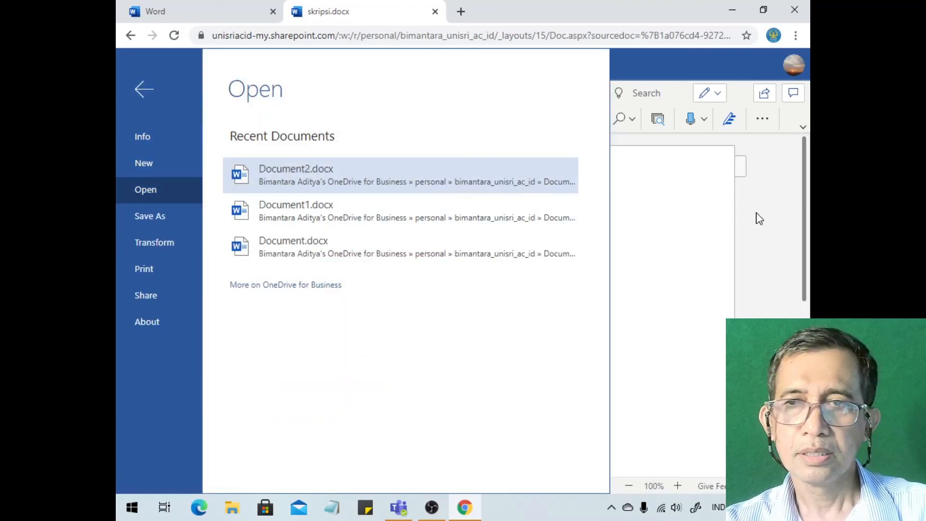
pyautogui.click(686, 227)
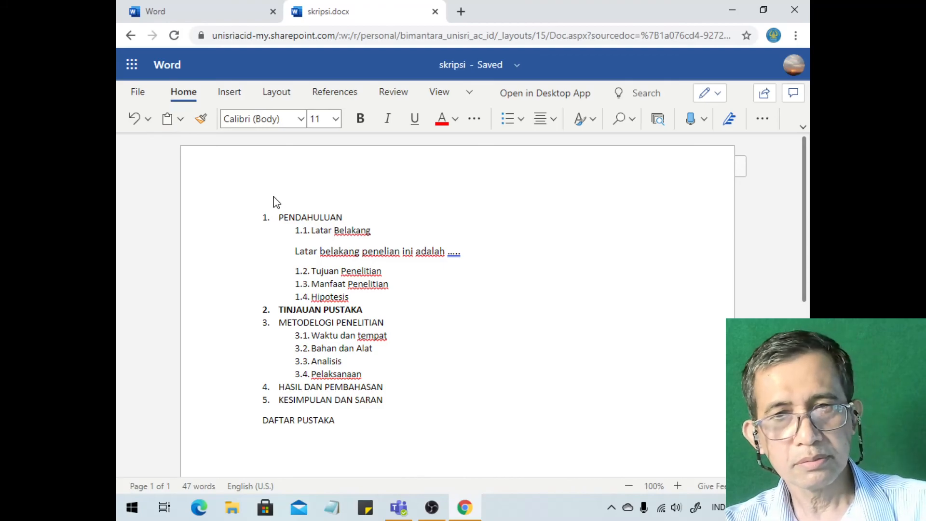
pyautogui.click(133, 67)
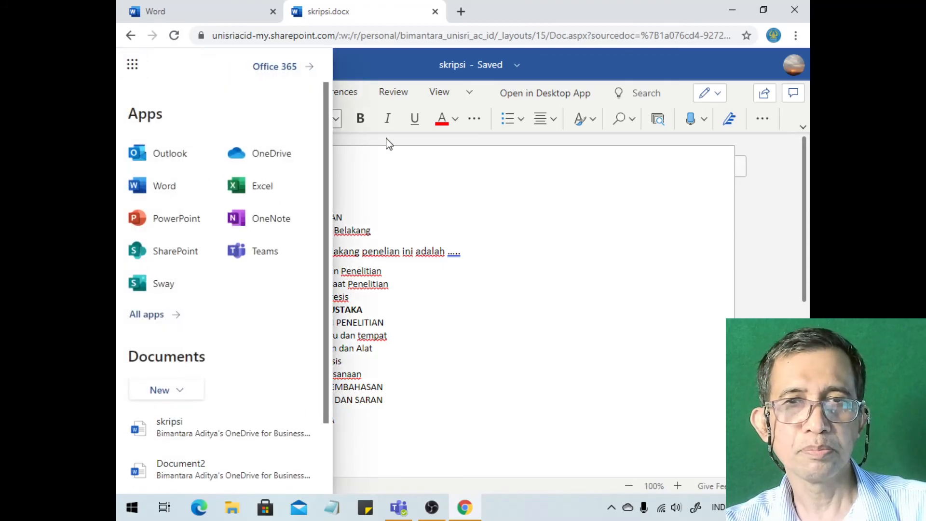
pyautogui.click(394, 182)
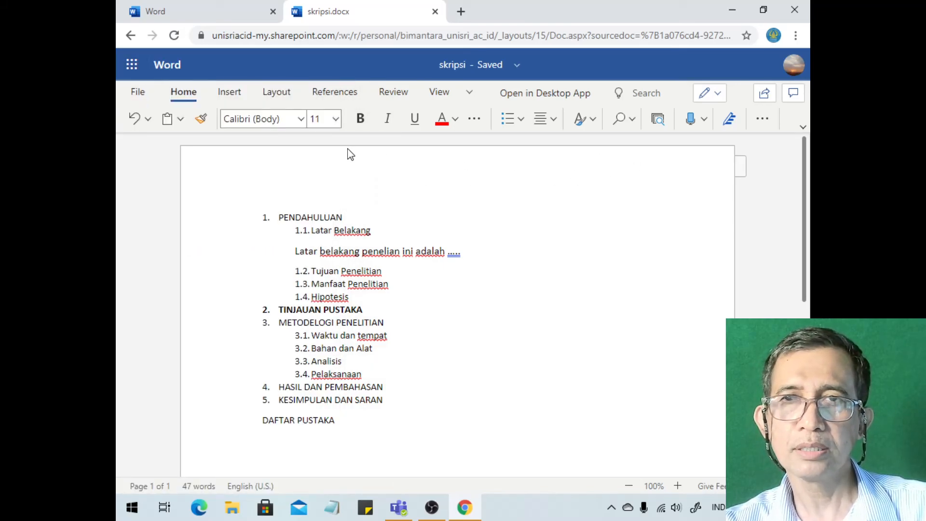
pyautogui.scroll(-1, 341, 186)
pyautogui.scroll(1, 350, 197)
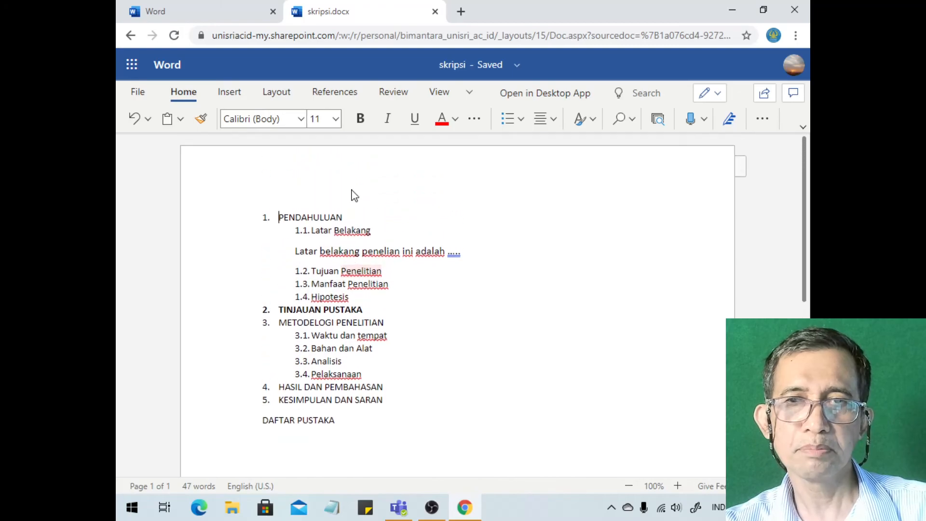
# - Close the document, open the saved skripsi.docx from the OneDrive files to check it, and close it again
pyautogui.click(435, 11)
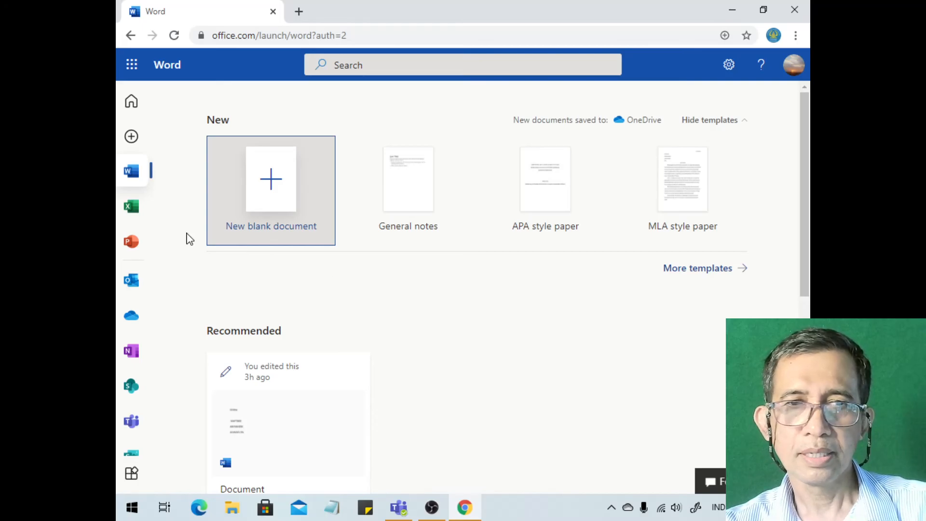
pyautogui.click(139, 319)
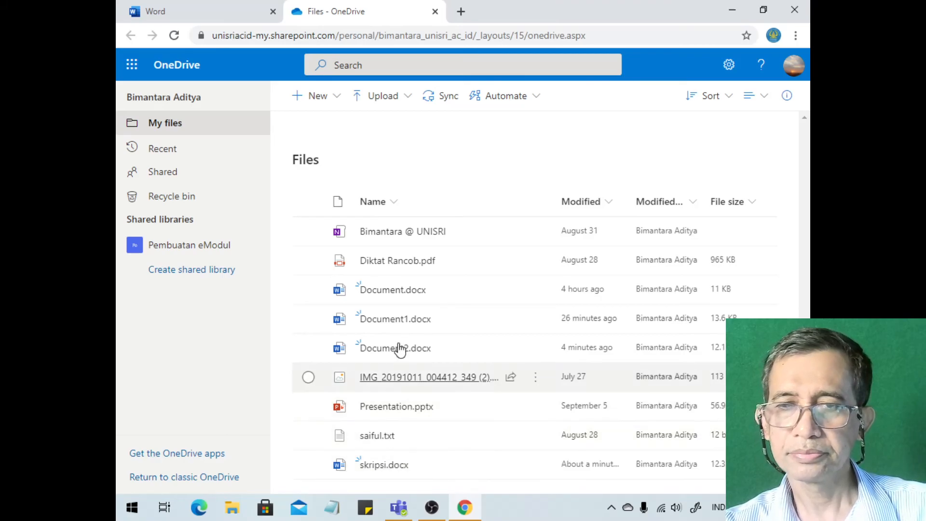
pyautogui.click(387, 471)
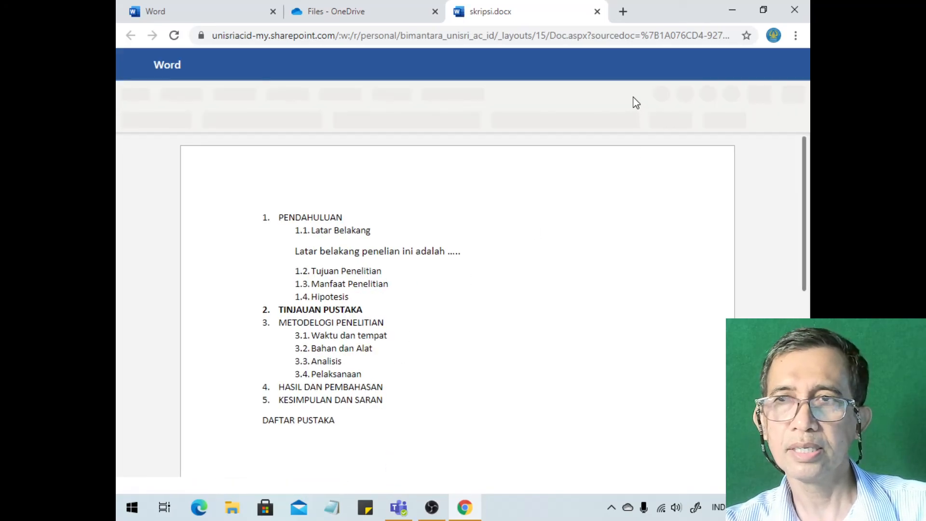
pyautogui.click(597, 12)
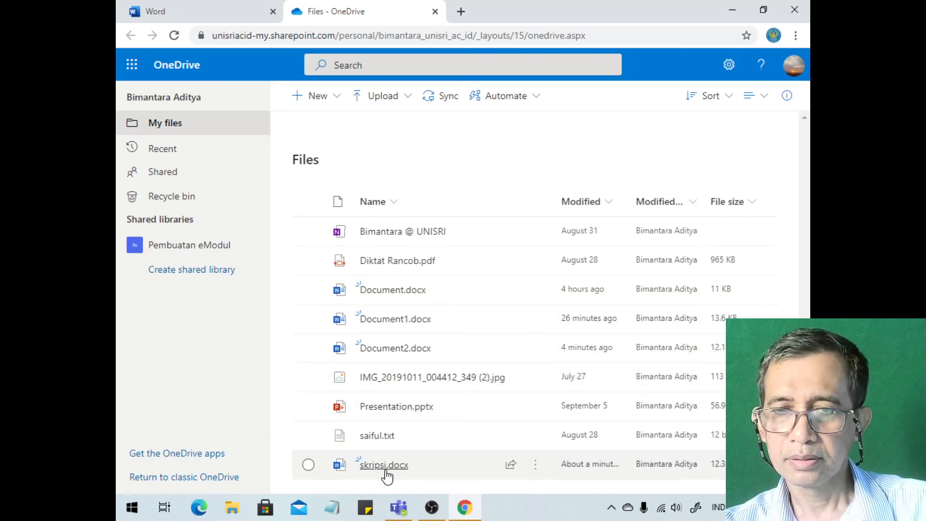
pyautogui.moveTo(386, 476)
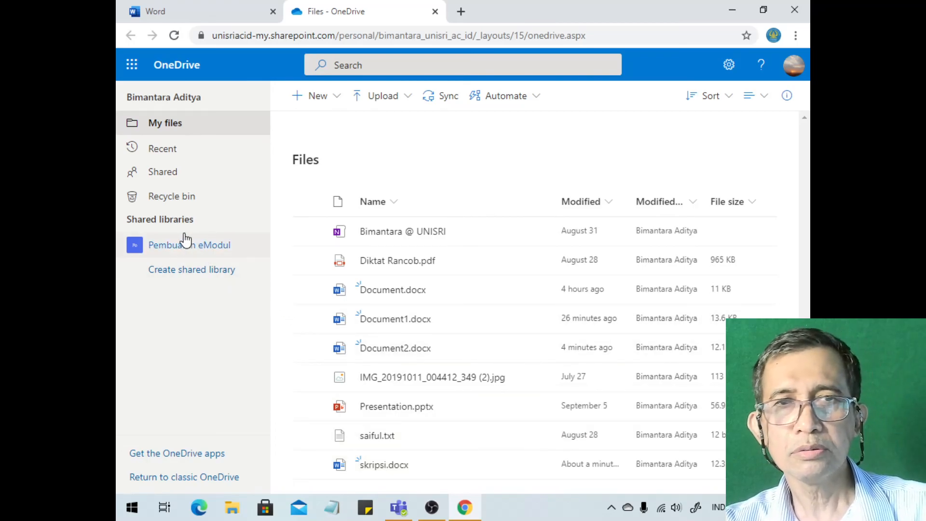
# - Sign out of the Office 365 account from OneDrive
pyautogui.click(131, 64)
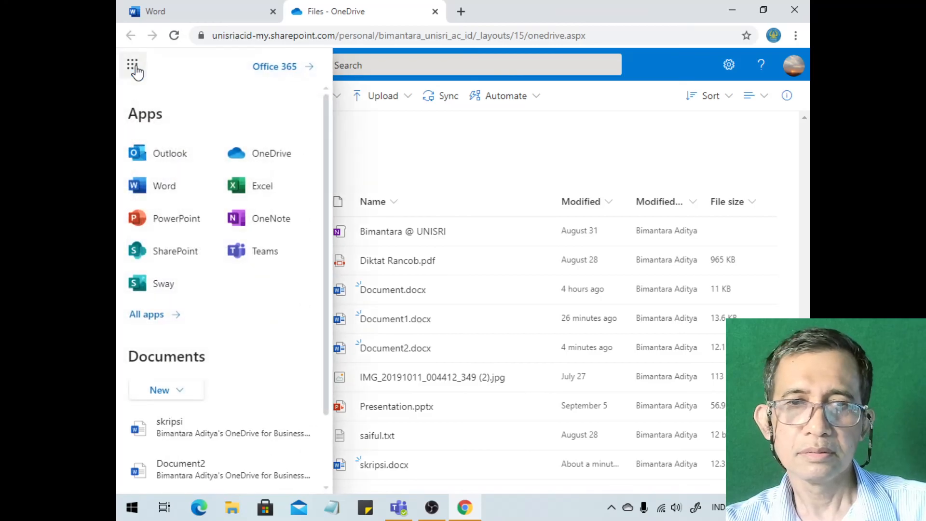
pyautogui.click(789, 67)
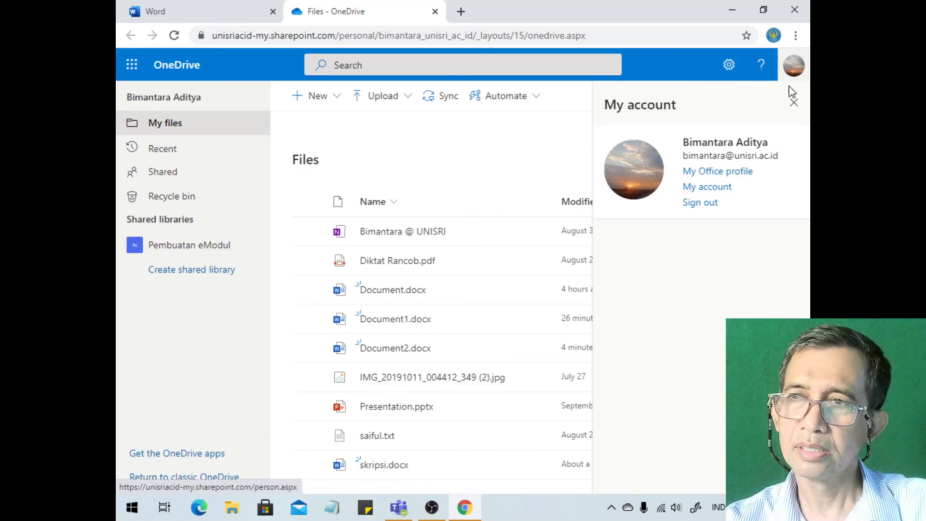
pyautogui.click(793, 73)
pyautogui.click(793, 75)
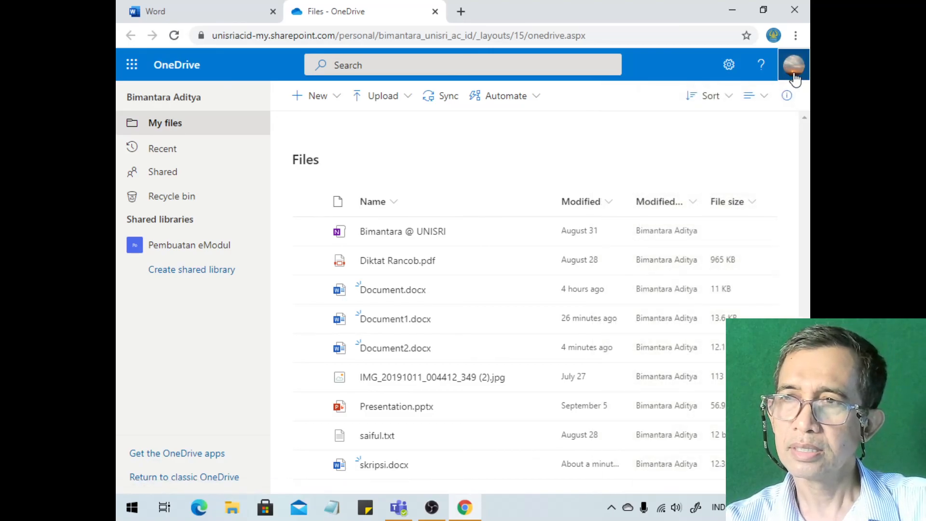
pyautogui.click(699, 203)
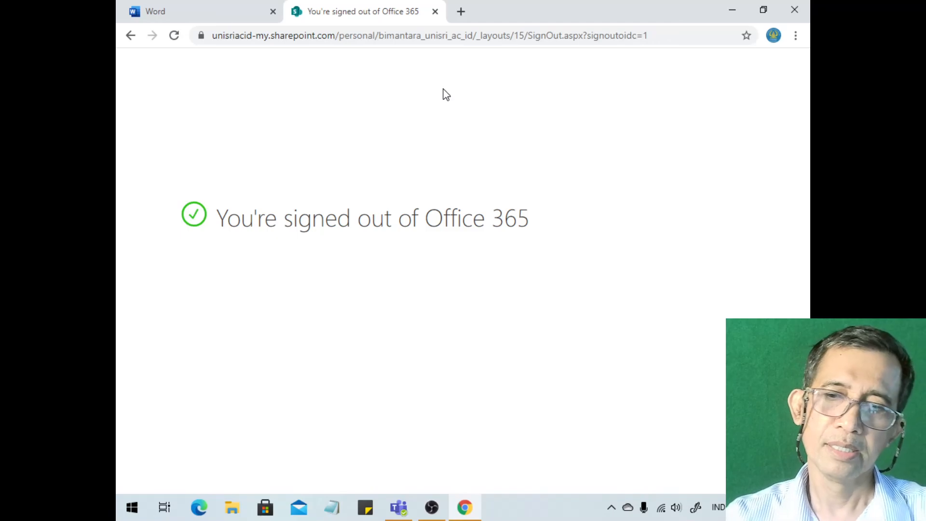
pyautogui.click(432, 511)
pyautogui.click(126, 409)
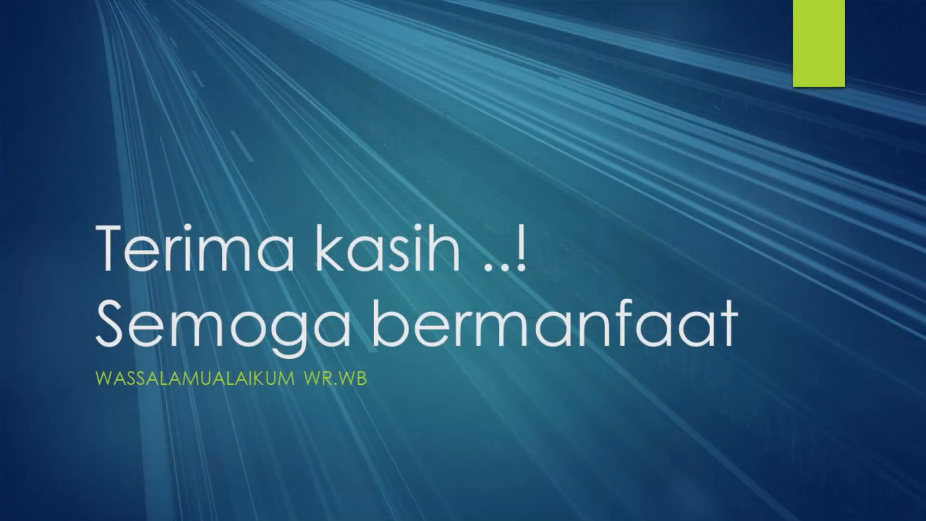